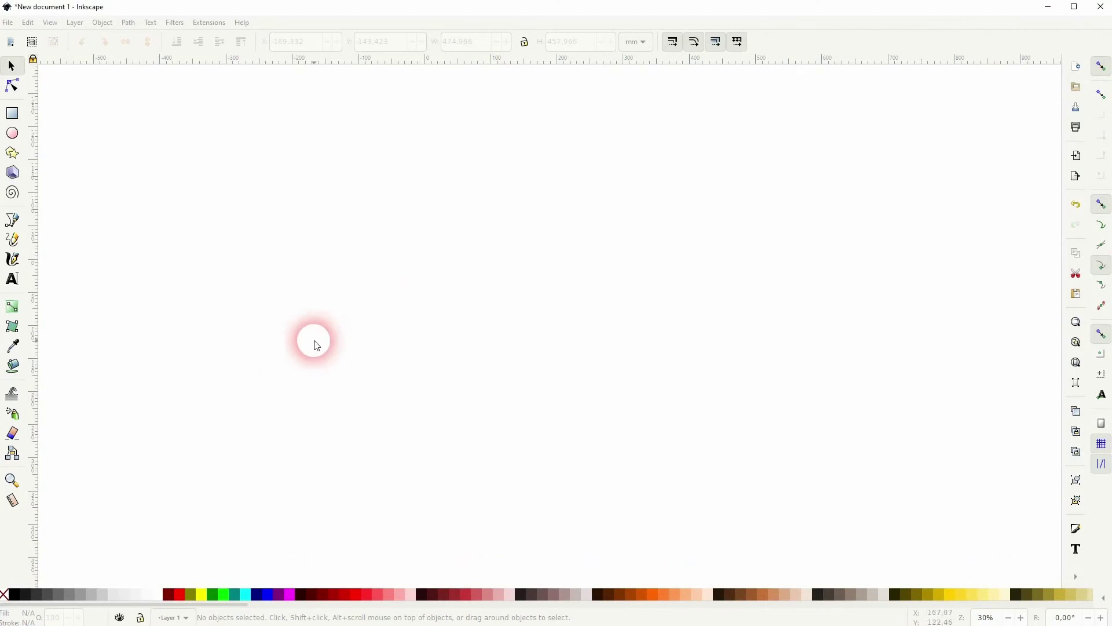
# Draw a large circle in the page centre with no fill and a black outline
pyautogui.click(12, 113)
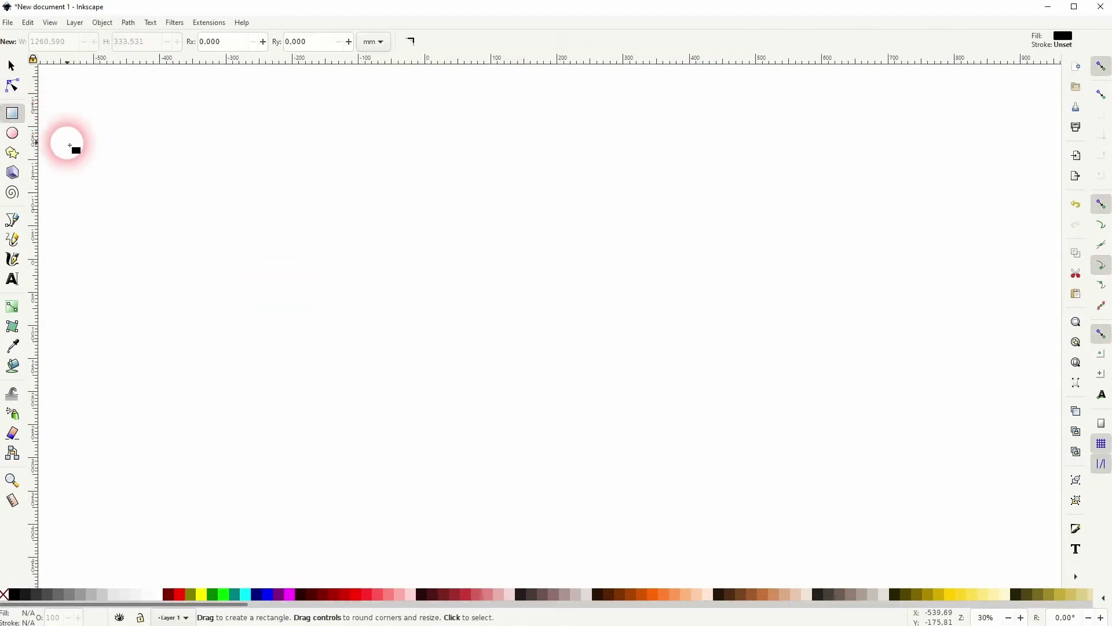
pyautogui.click(12, 133)
pyautogui.moveTo(425, 219); pyautogui.dragTo(694, 461)
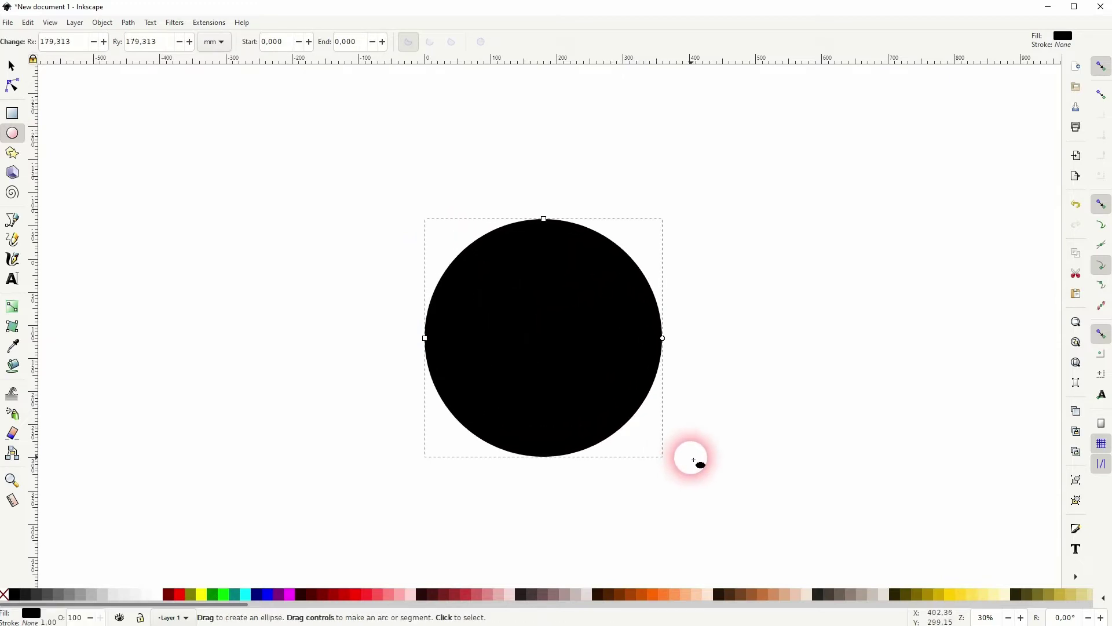
pyautogui.click(5, 595)
pyautogui.keyDown('shift'); pyautogui.click(13, 594); pyautogui.keyUp('shift')
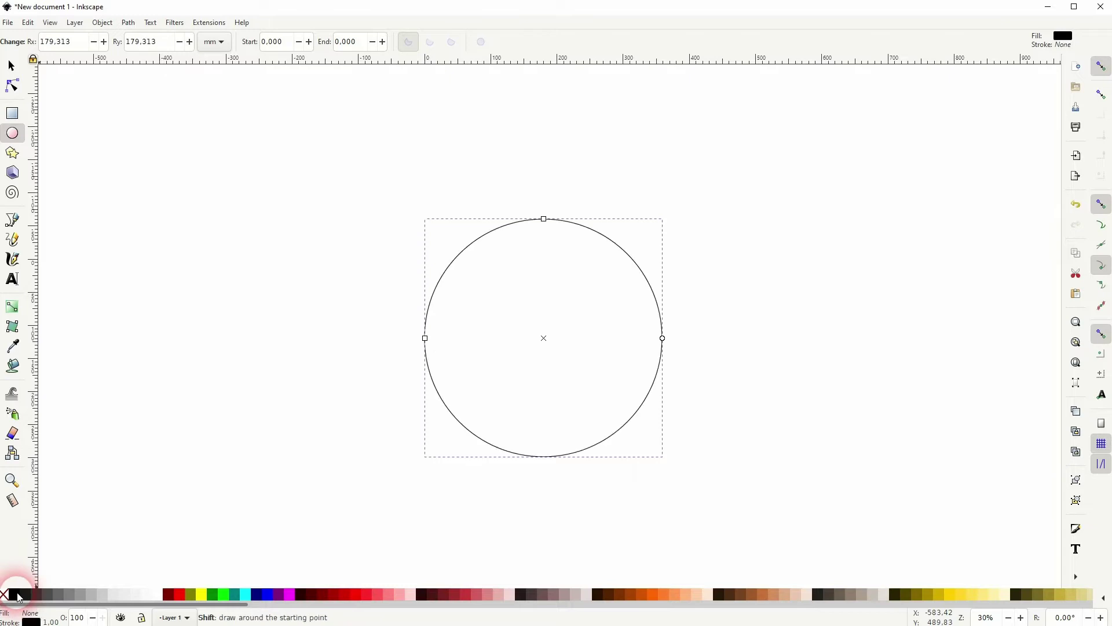
# Draw a triangle with the Star/Polygon tool in polygon mode with 3 corners
pyautogui.click(12, 153)
pyautogui.click(118, 46)
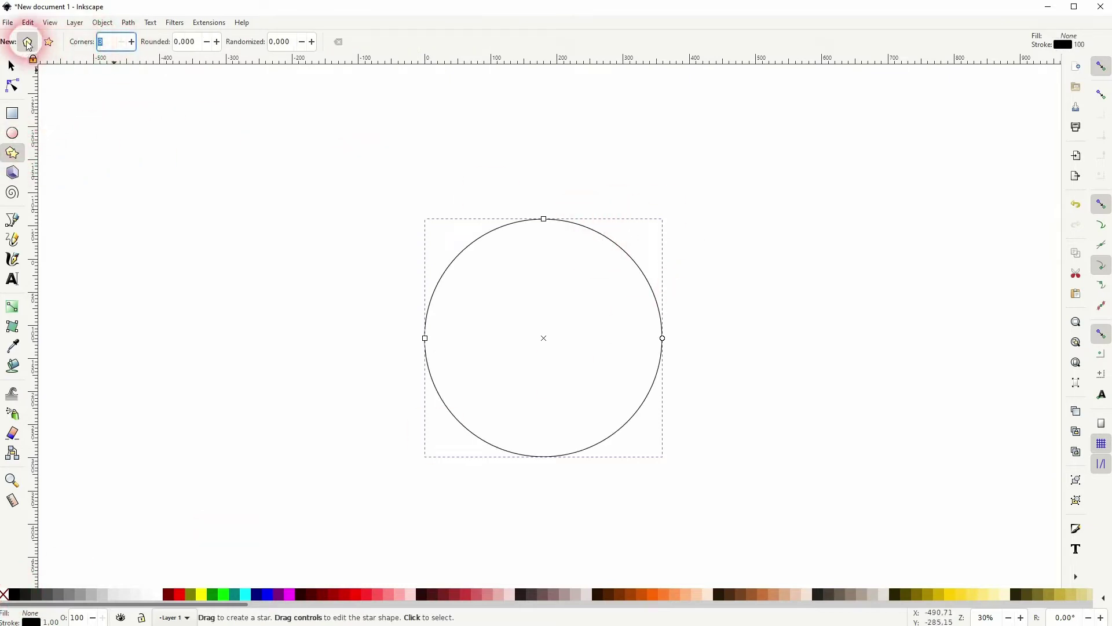
pyautogui.click(31, 45)
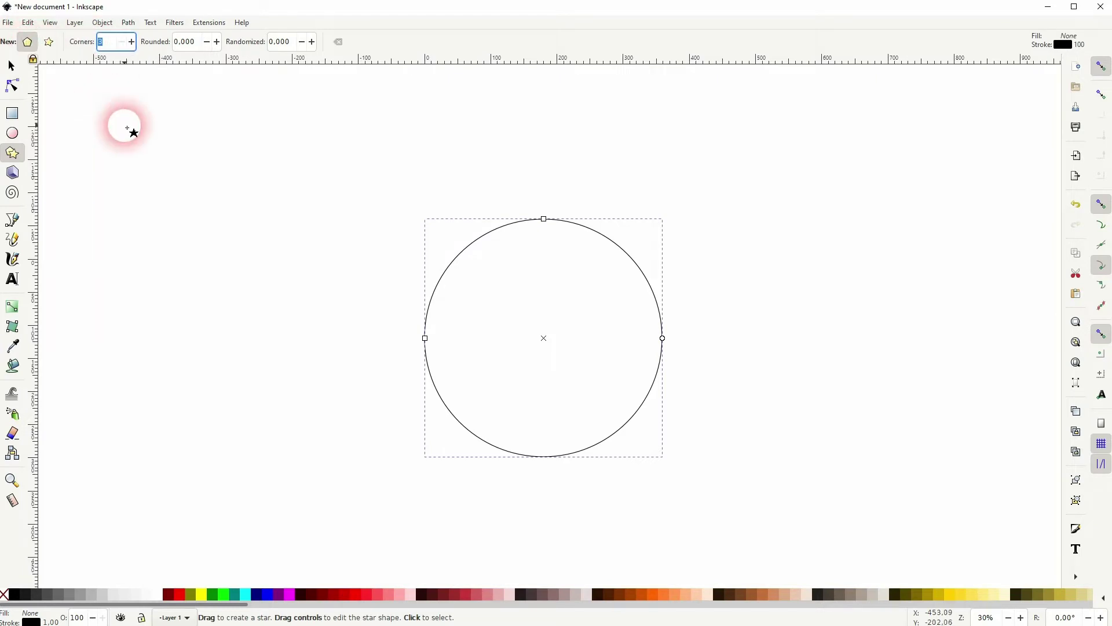
pyautogui.moveTo(313, 251); pyautogui.dragTo(435, 320)
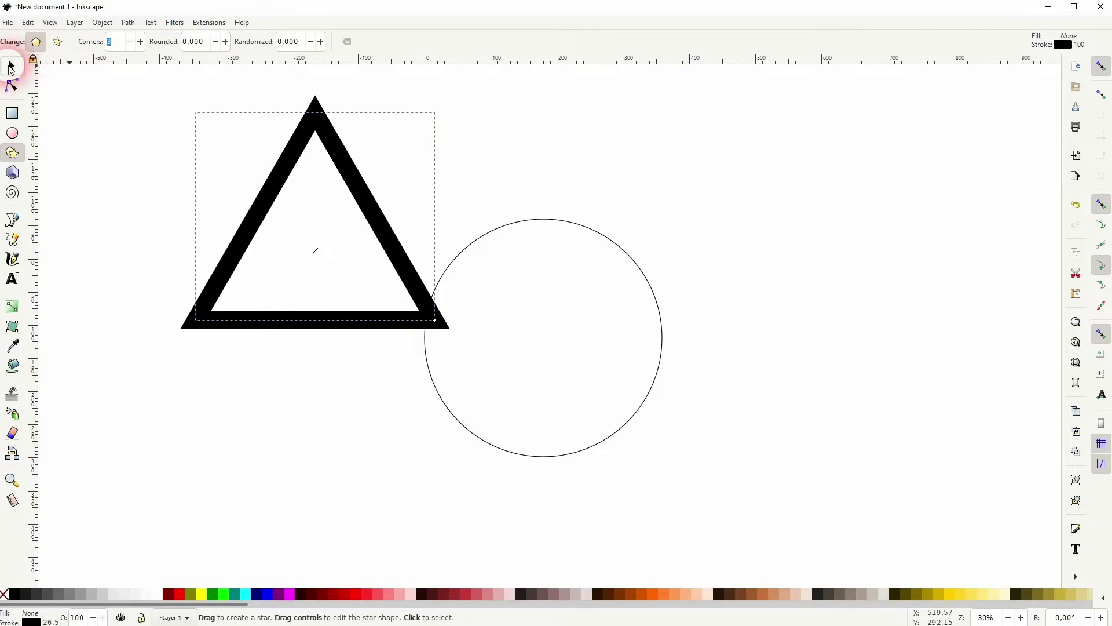
# Move the triangle onto the circle, enlarge it to 450.169 × 389.858 mm, and select both shapes
pyautogui.click(11, 65)
pyautogui.moveTo(382, 216); pyautogui.dragTo(604, 301)
pyautogui.moveTo(670, 307); pyautogui.dragTo(703, 317)
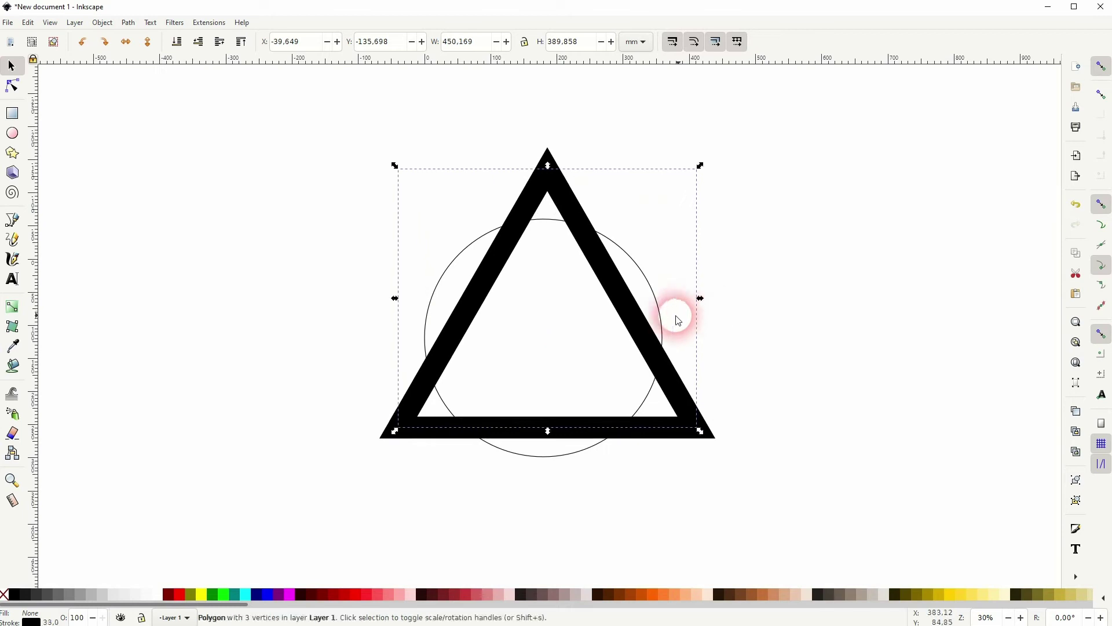
pyautogui.moveTo(636, 315); pyautogui.dragTo(630, 313)
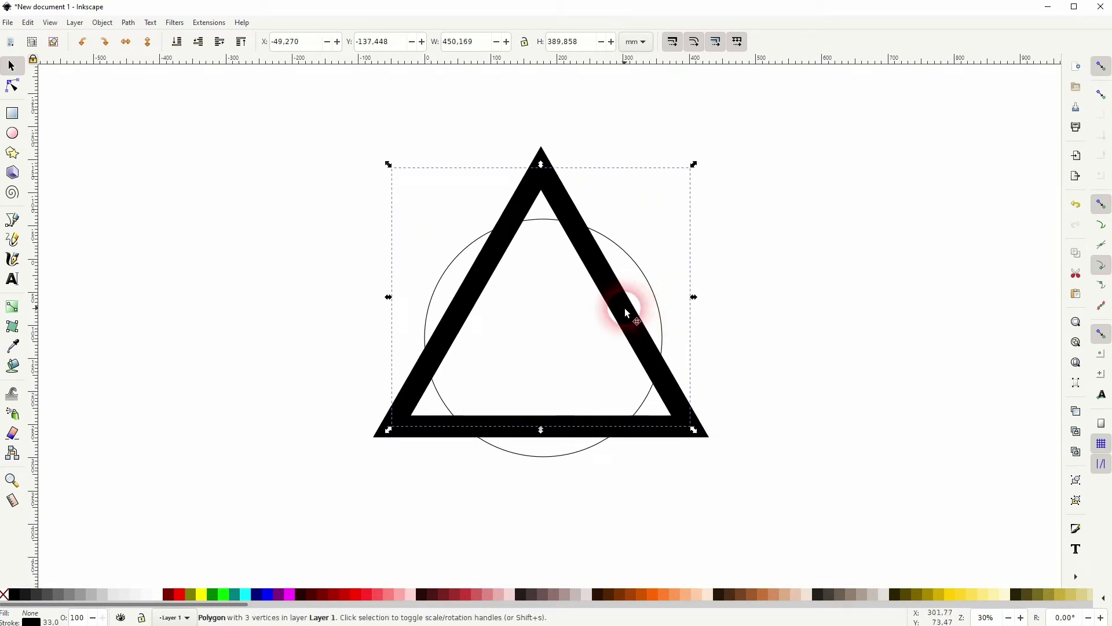
pyautogui.moveTo(309, 494); pyautogui.dragTo(814, 90)
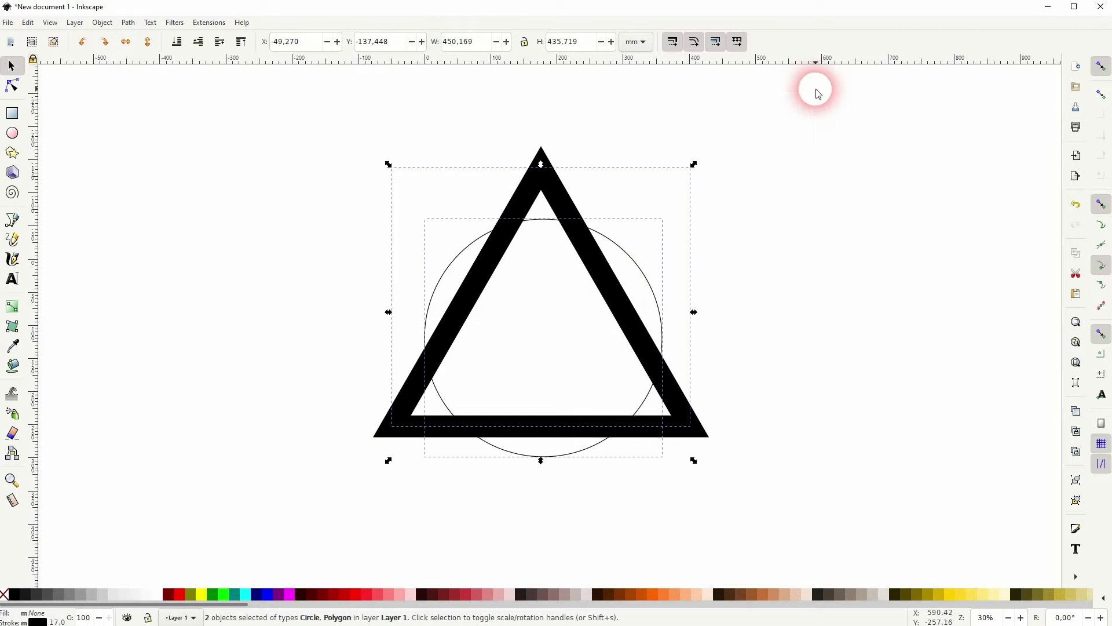
# Set the stroke width of the circle and triangle to 100 px in Fill and Stroke
pyautogui.click(109, 24)
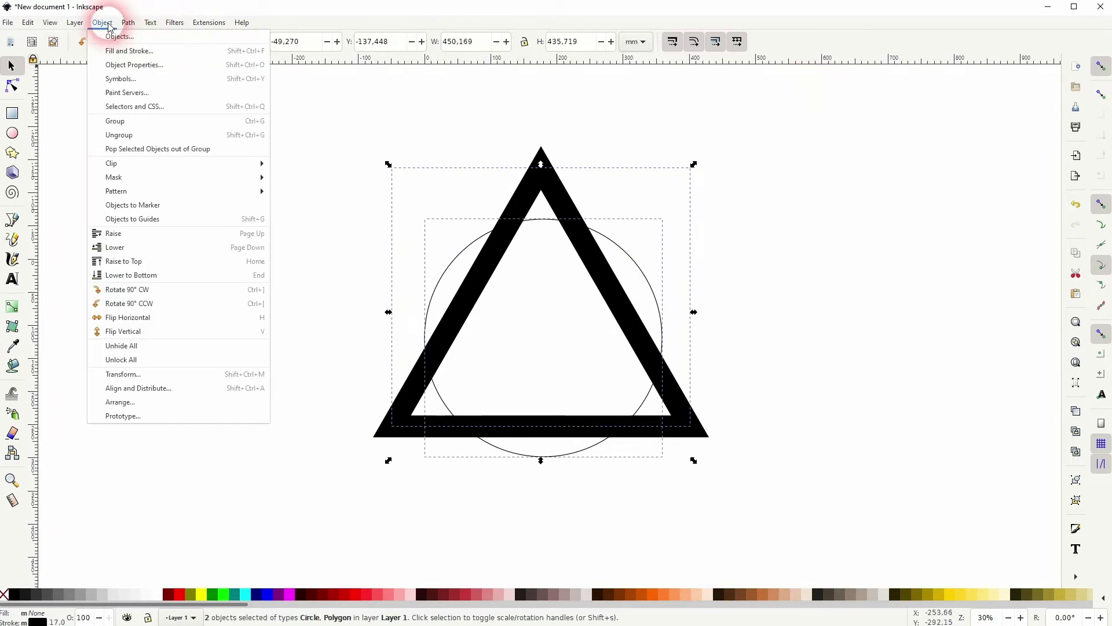
pyautogui.click(125, 51)
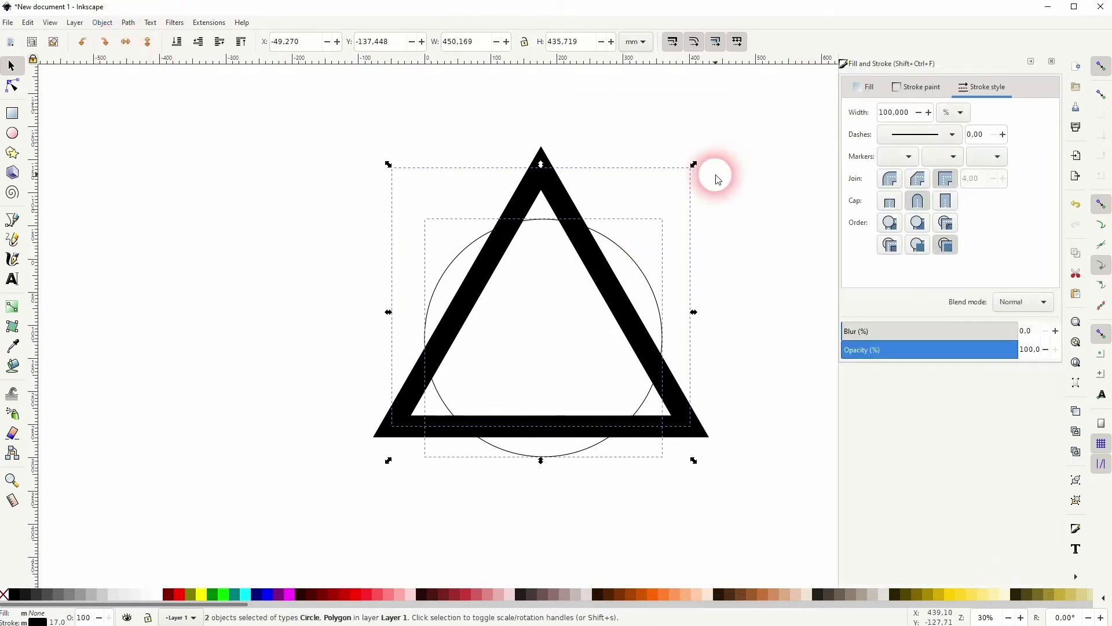
pyautogui.click(923, 87)
pyautogui.click(984, 87)
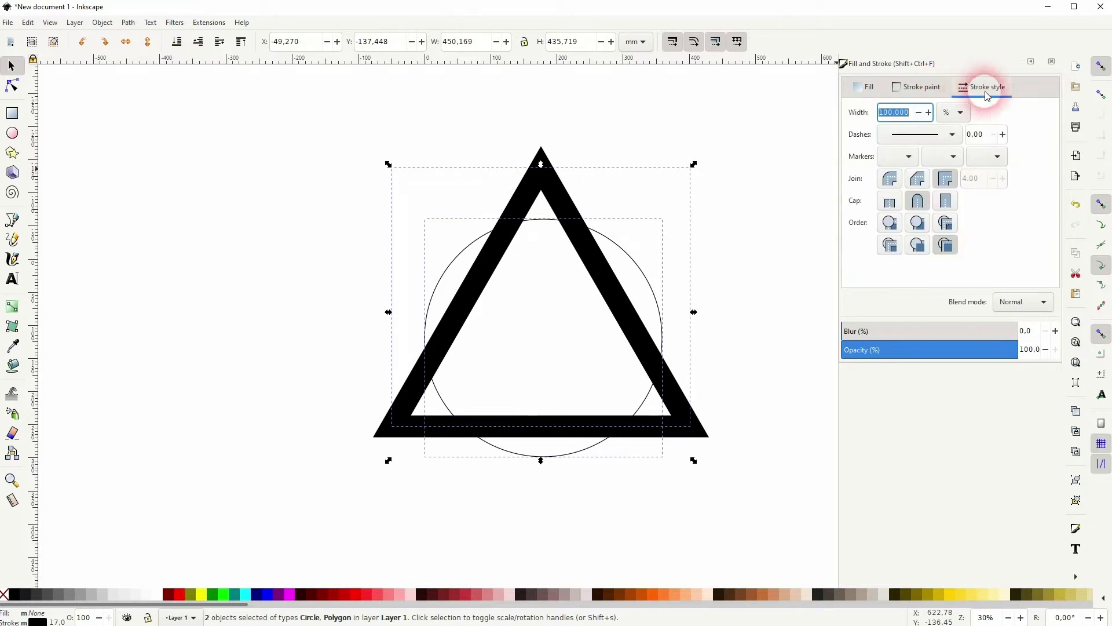
pyautogui.click(955, 114)
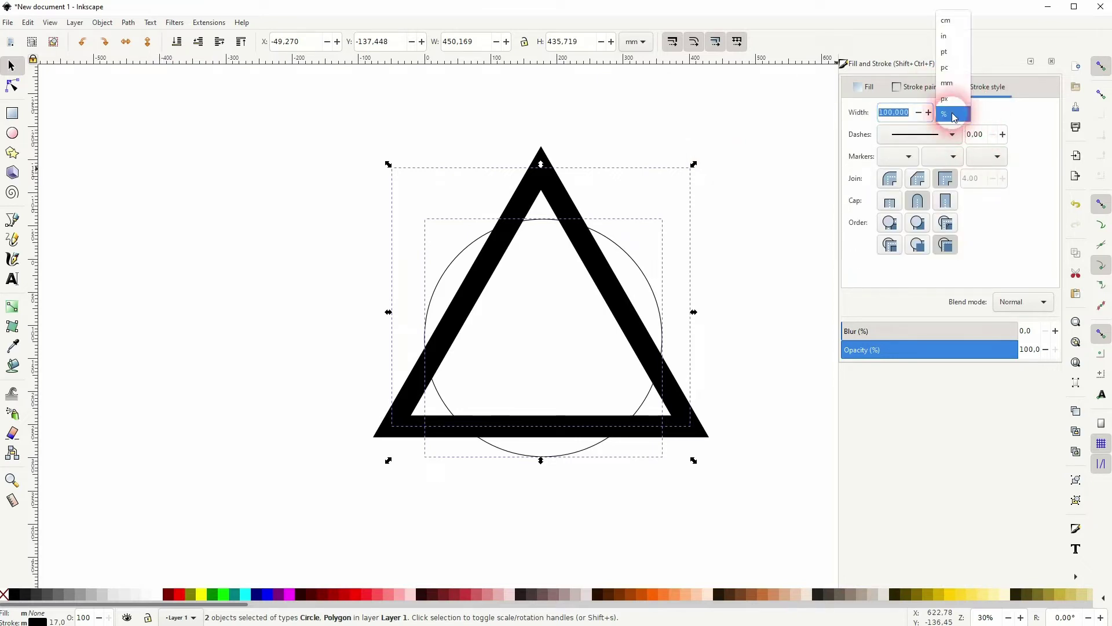
pyautogui.click(945, 99)
pyautogui.moveTo(905, 113); pyautogui.dragTo(847, 122)
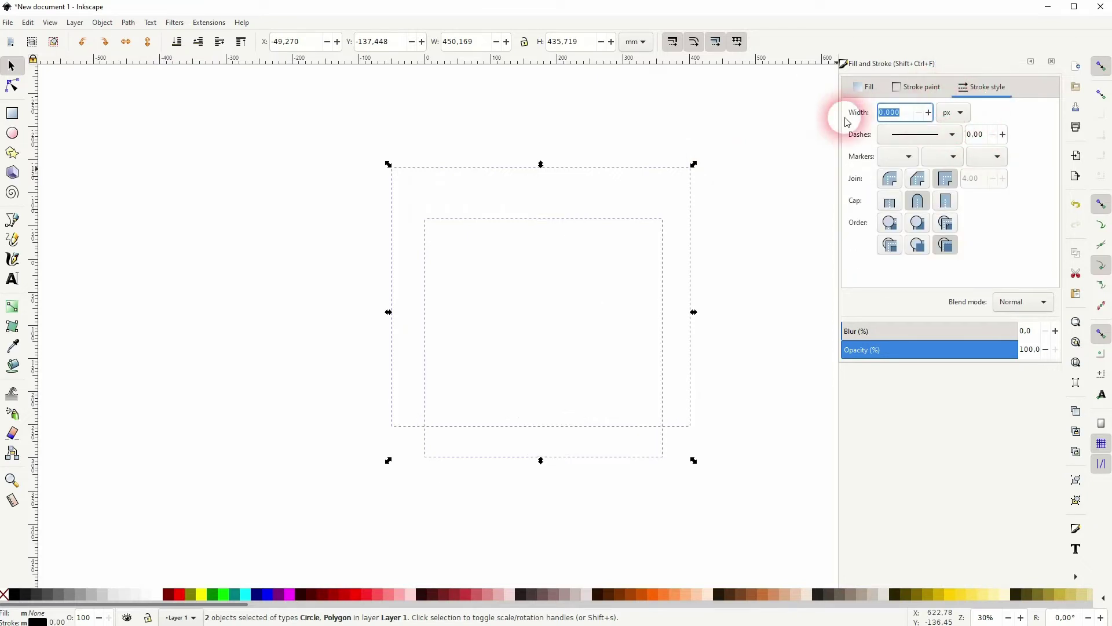
pyautogui.write('100')
pyautogui.press('Return')
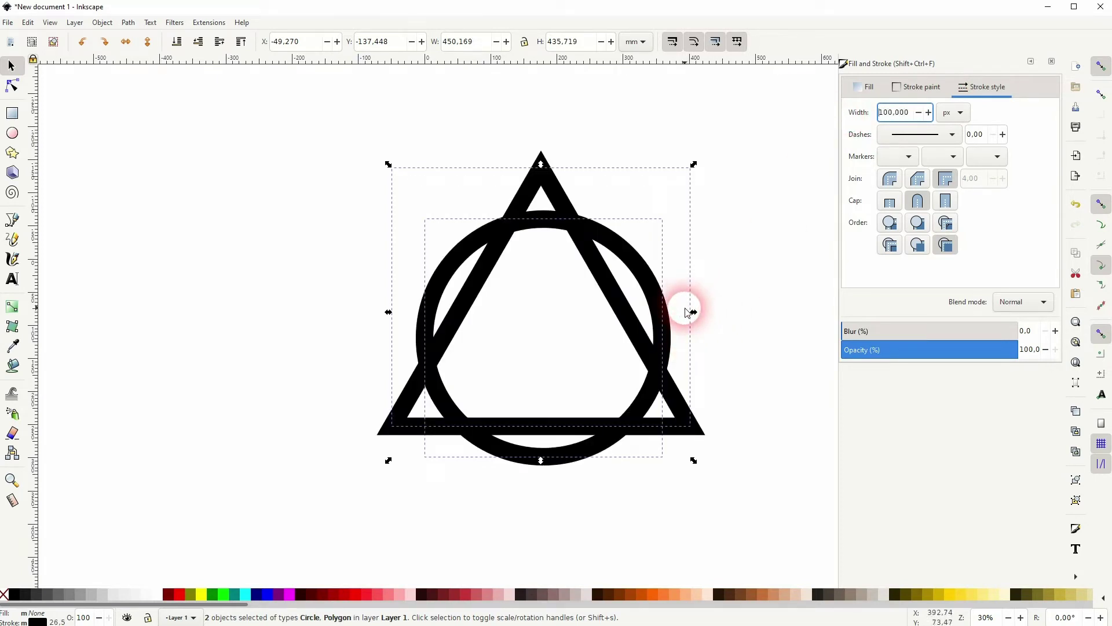
# Centre the circle and triangle on the vertical axis with Align and Distribute, then nudge the triangle slightly
pyautogui.click(102, 22)
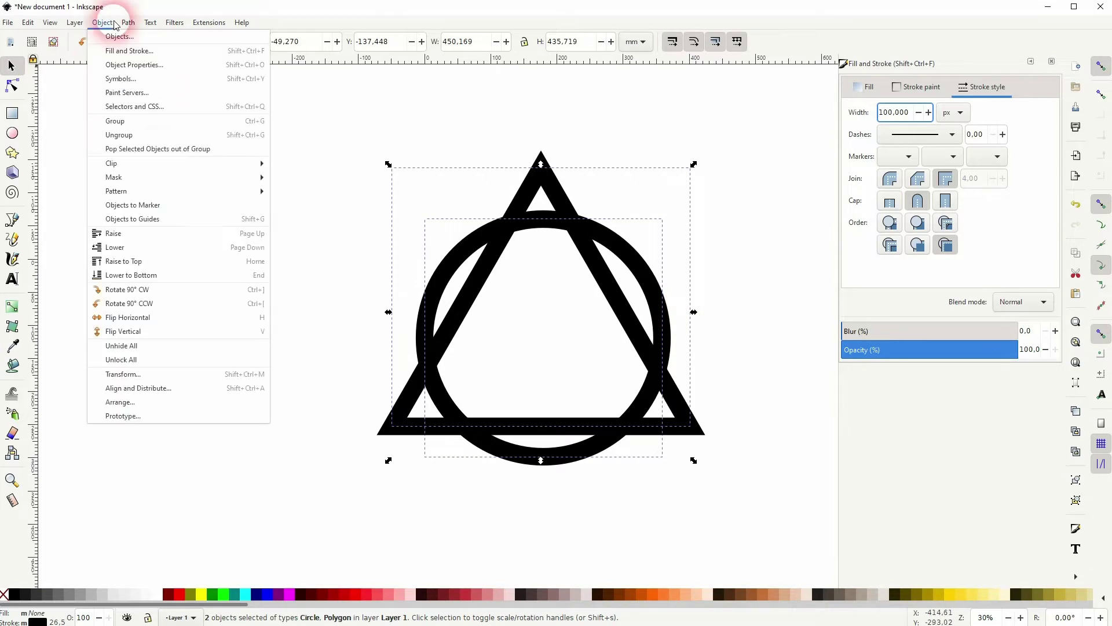
pyautogui.click(173, 391)
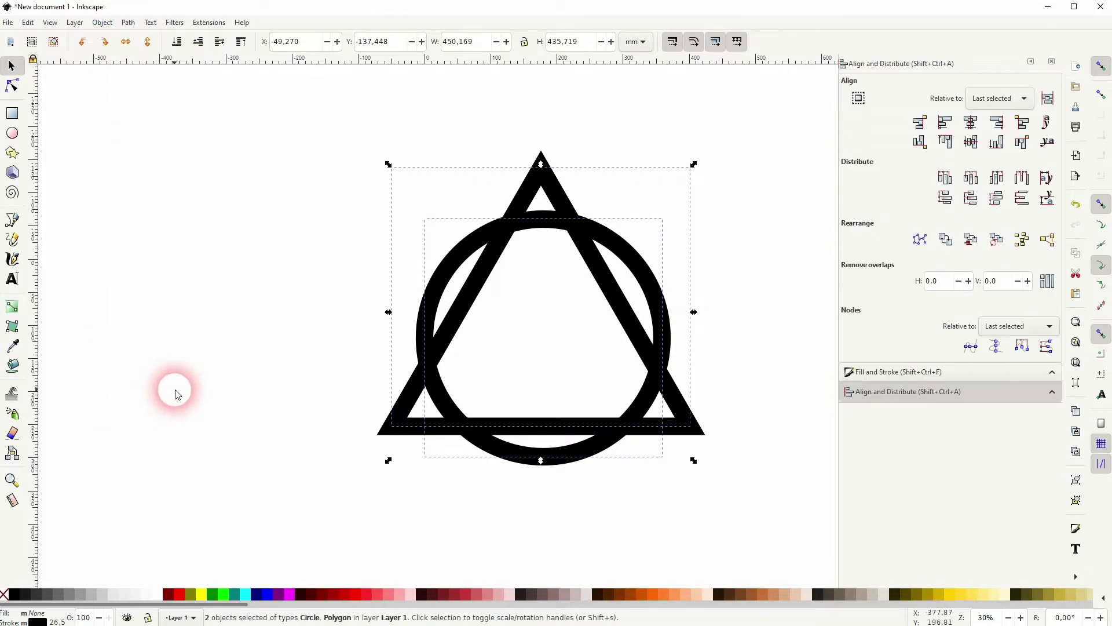
pyautogui.click(969, 126)
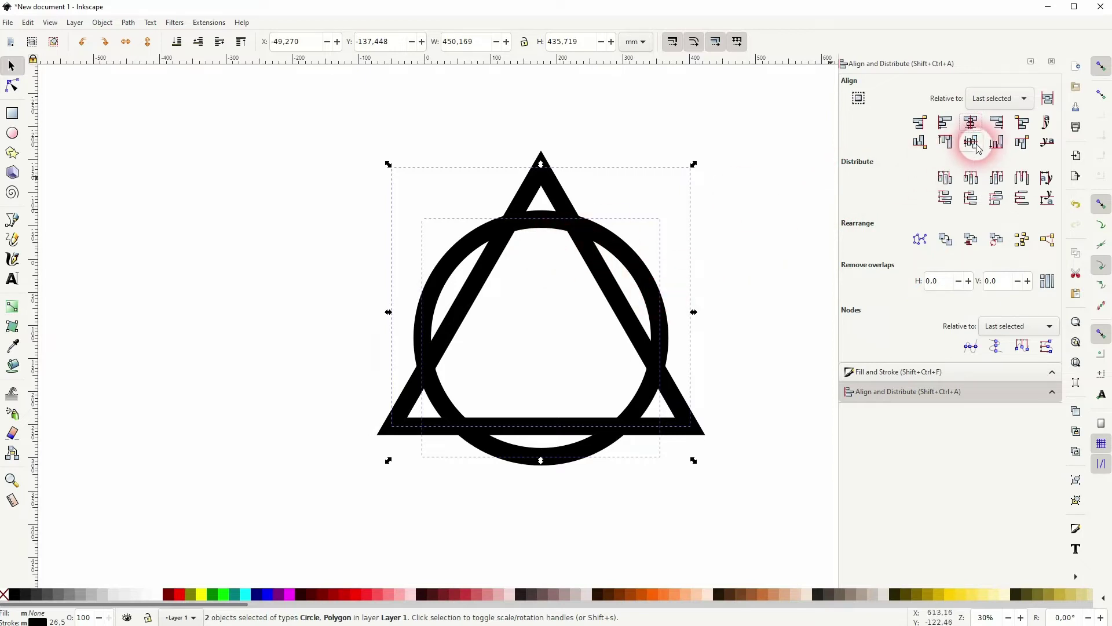
pyautogui.click(971, 142)
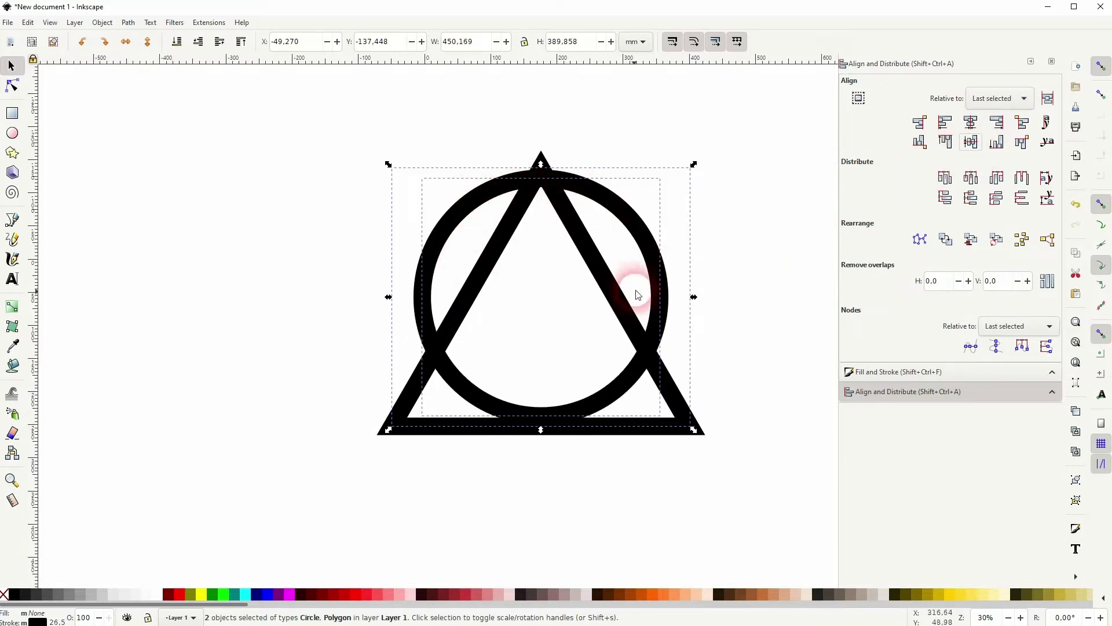
pyautogui.hotkey('ctrl', 'z')
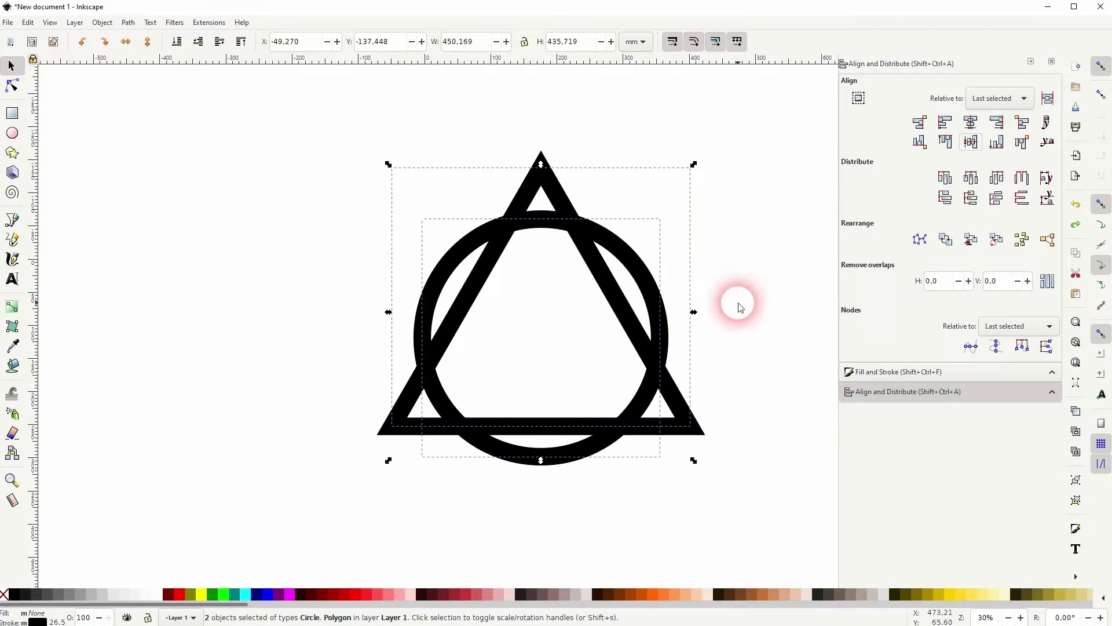
pyautogui.click(972, 124)
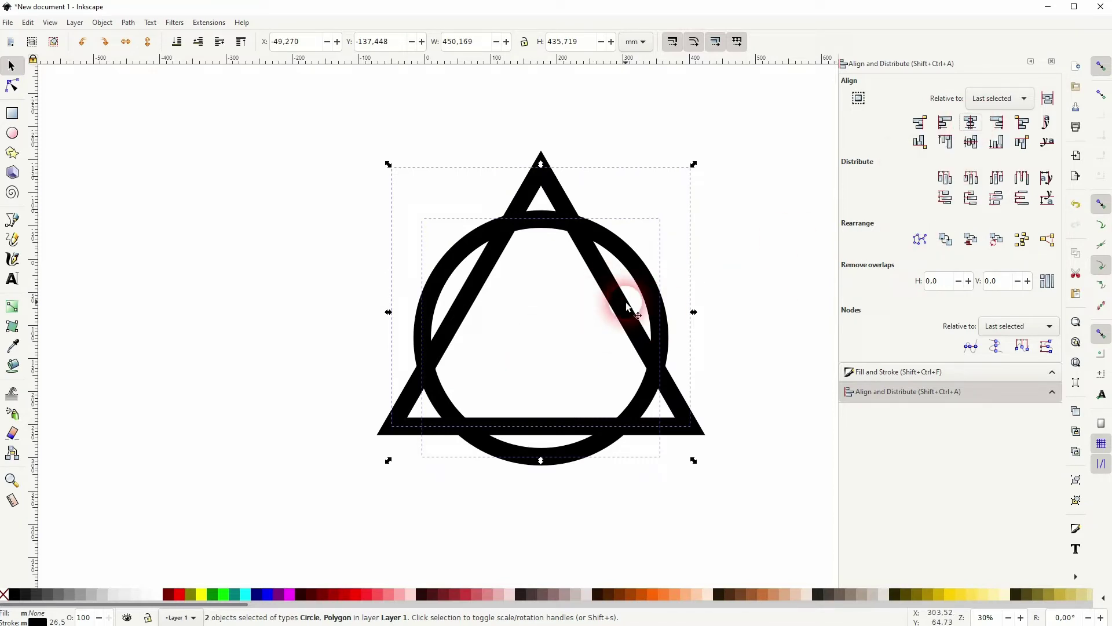
pyautogui.press('Escape')
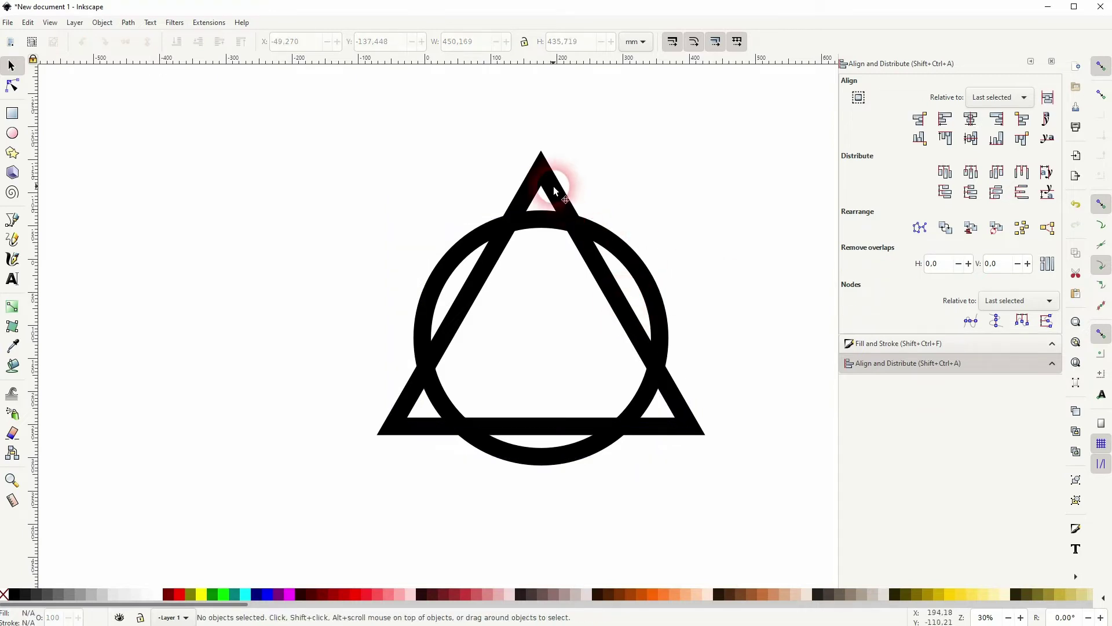
pyautogui.moveTo(554, 178)
pyautogui.mouseDown()
pyautogui.moveTo(550, 197)
pyautogui.moveTo(553, 180)
pyautogui.mouseUp()
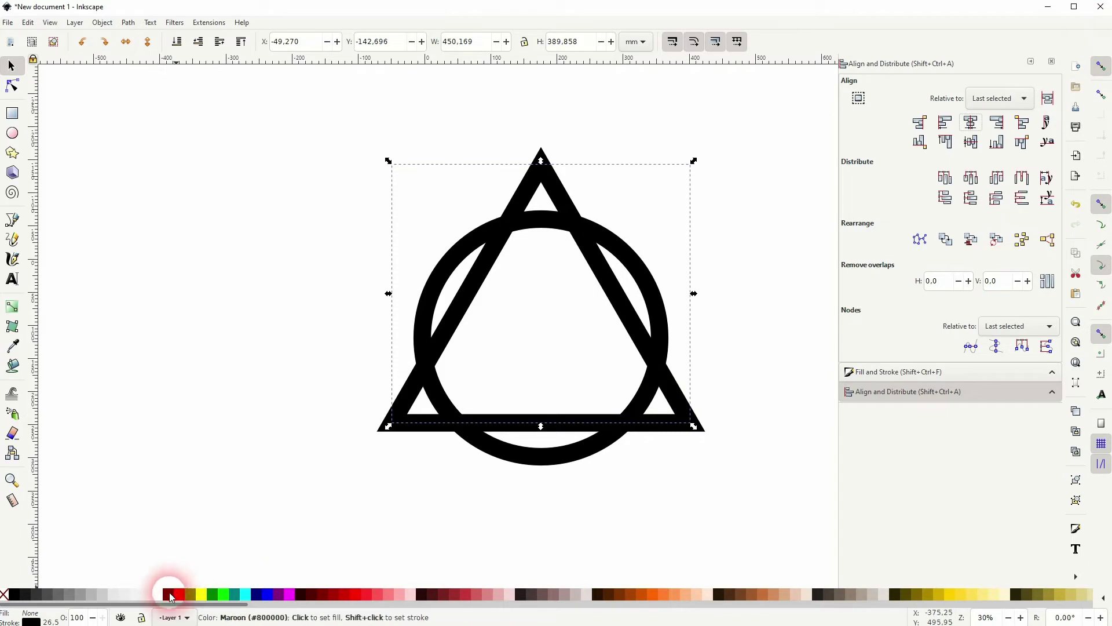
# Make the triangle's outline maroon and close the docked panels
pyautogui.keyDown('shift'); pyautogui.click(170, 595); pyautogui.keyUp('shift')
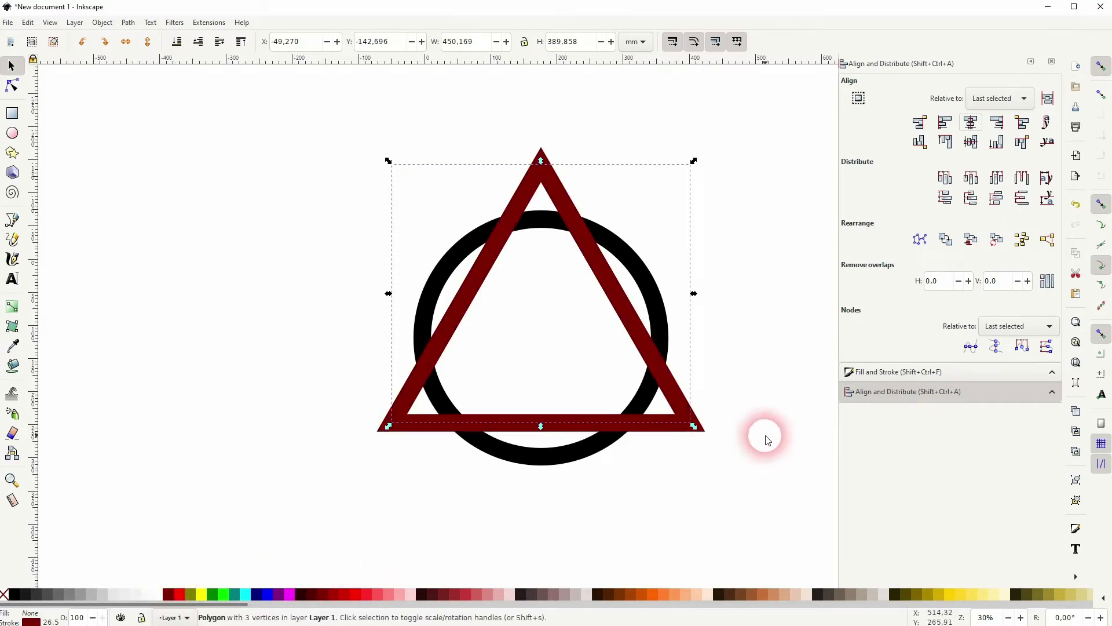
pyautogui.click(1053, 61)
pyautogui.click(1052, 61)
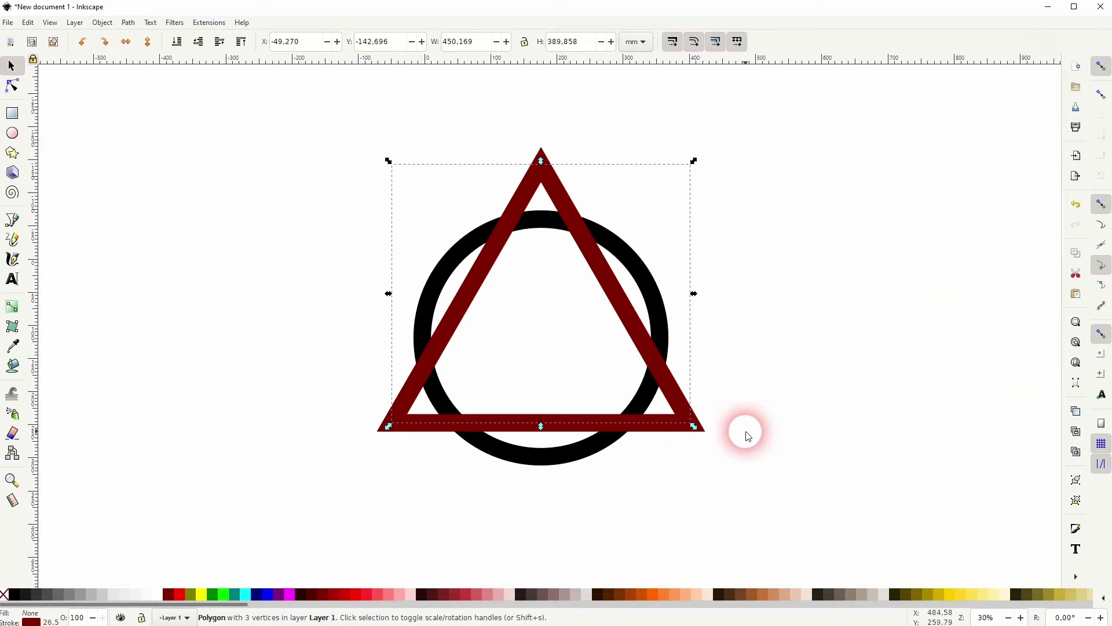
pyautogui.click(747, 436)
# Convert the outlines of both the circle and triangle into filled paths with Stroke to Path
pyautogui.moveTo(221, 521); pyautogui.dragTo(782, 104)
pyautogui.click(125, 26)
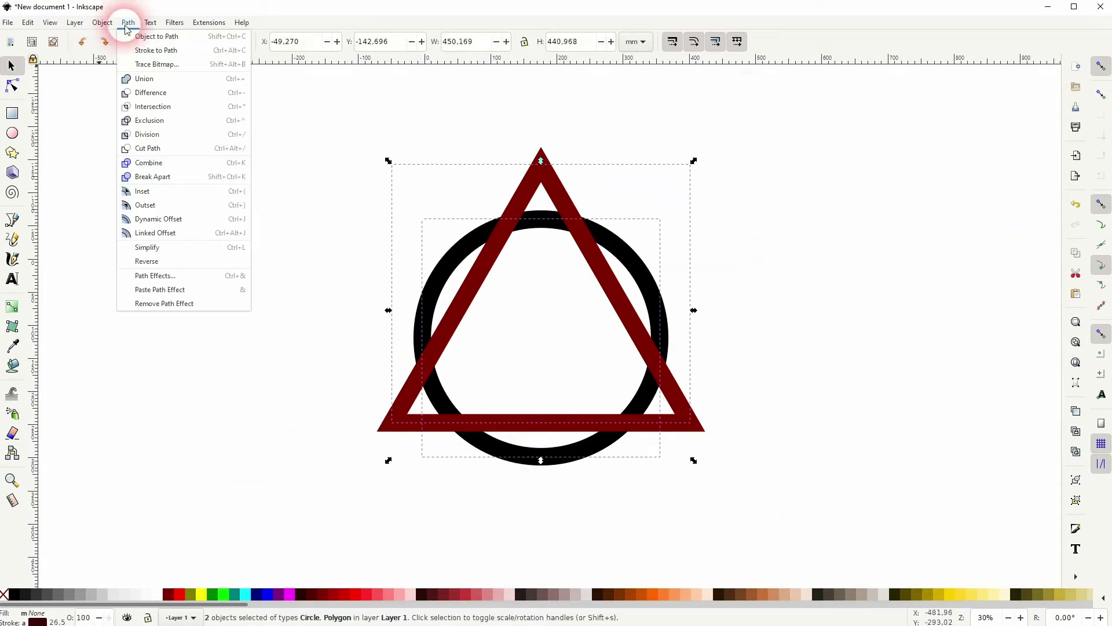
pyautogui.click(131, 52)
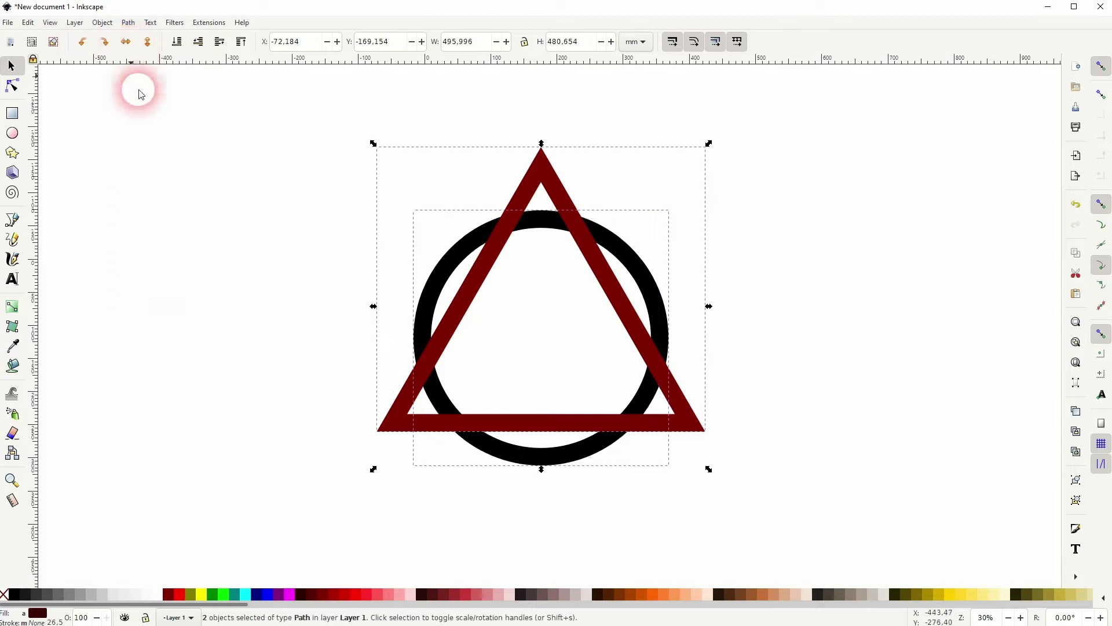
pyautogui.click(791, 273)
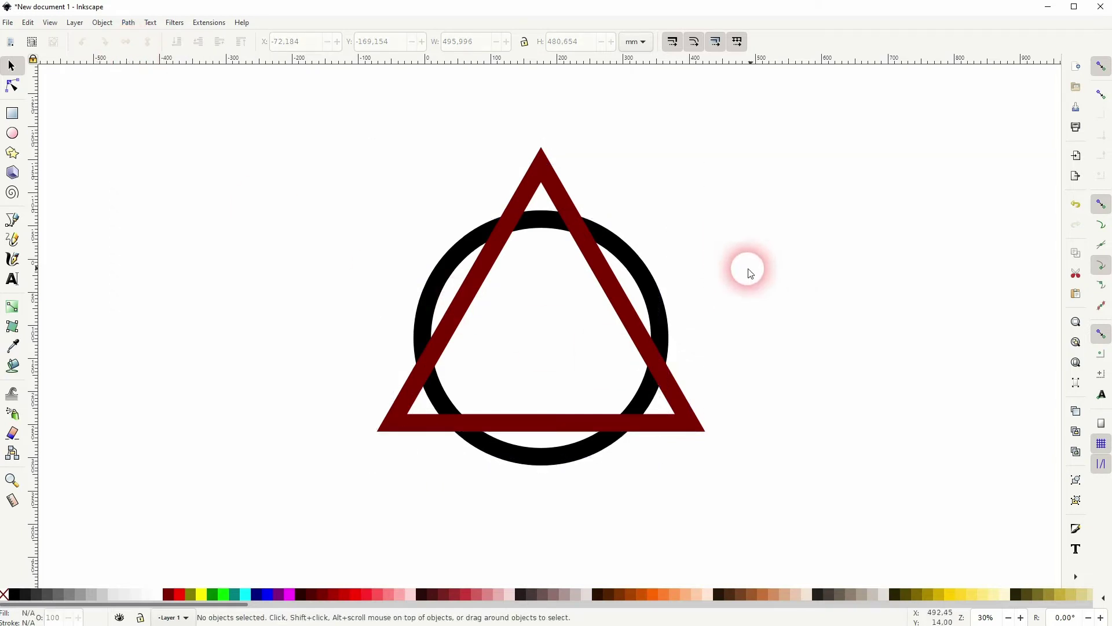
# Raise the black circle to the top, then try a Path Difference with the triangle and undo it
pyautogui.click(652, 287)
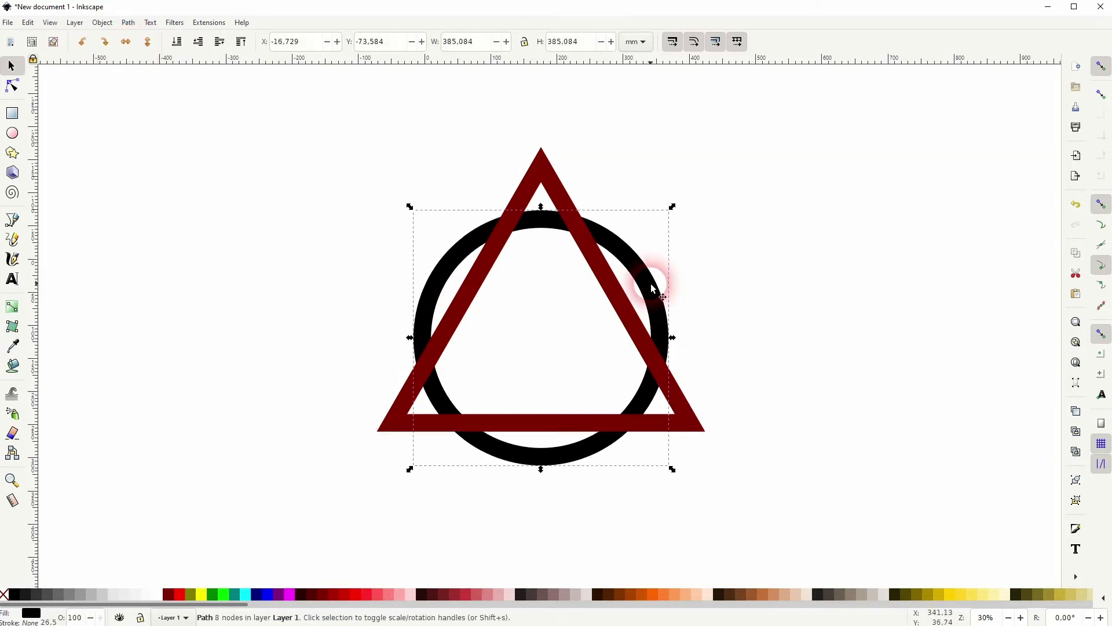
pyautogui.click(238, 41)
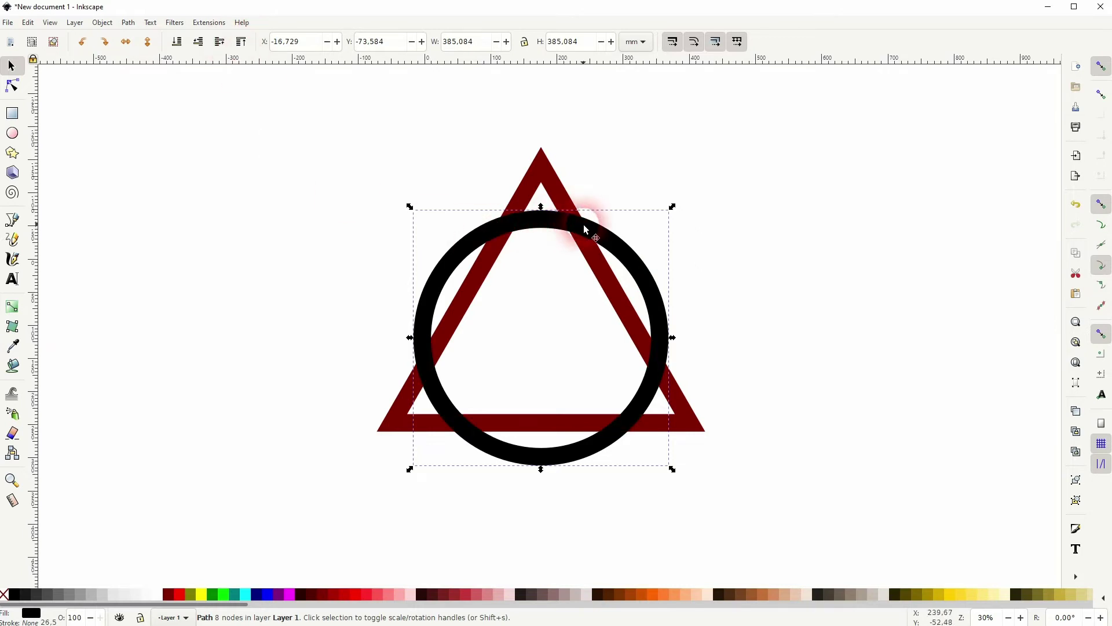
pyautogui.moveTo(320, 493); pyautogui.dragTo(800, 112)
pyautogui.click(128, 22)
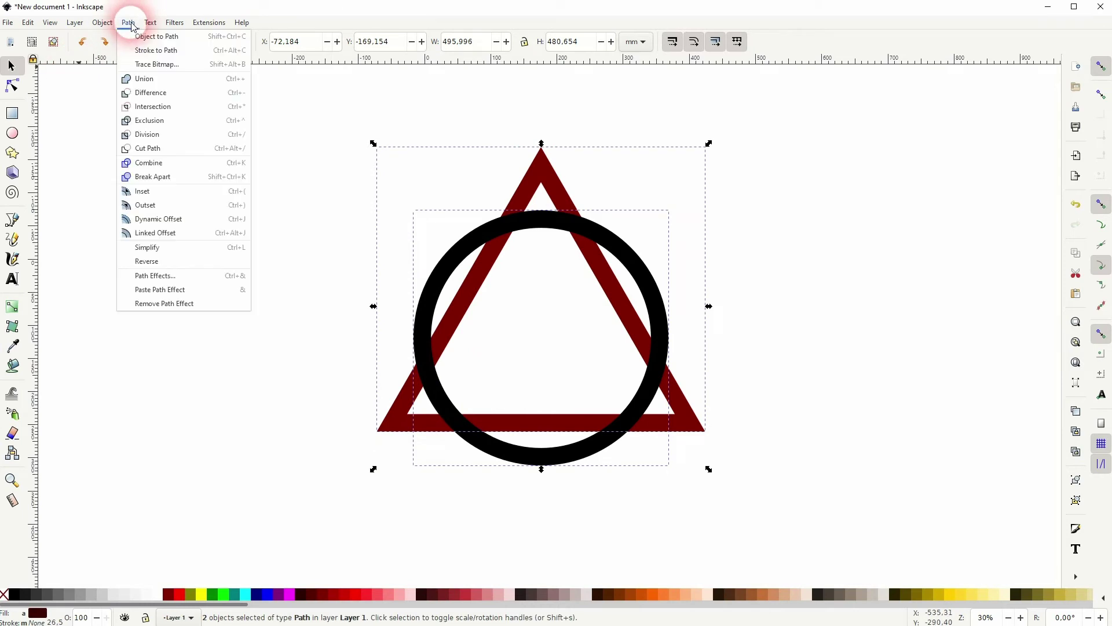
pyautogui.click(173, 95)
pyautogui.click(790, 239)
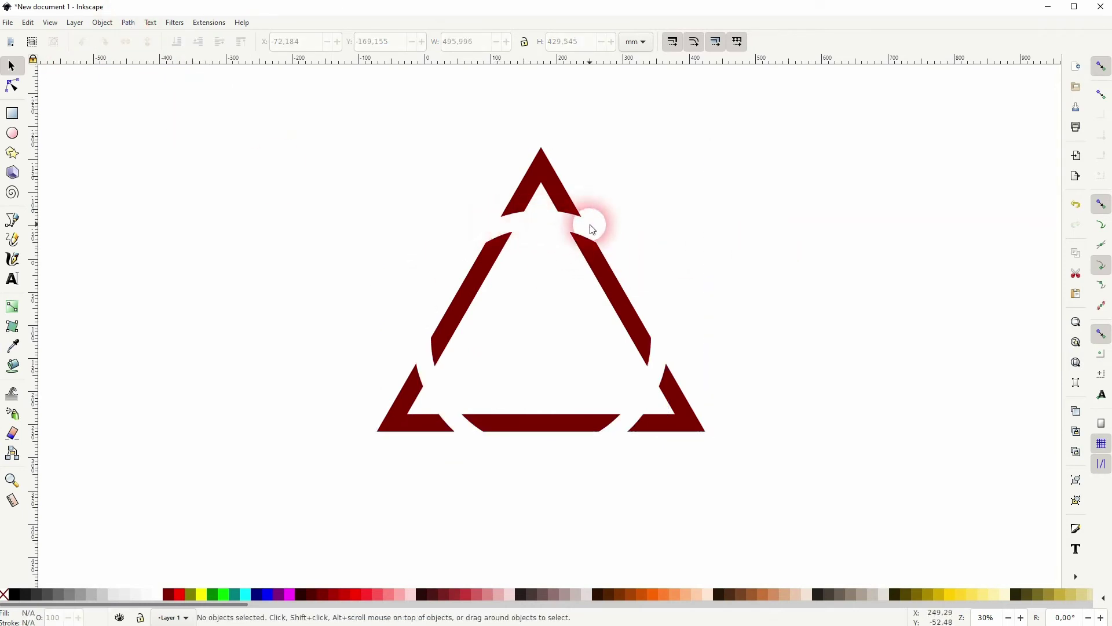
pyautogui.hotkey('ctrl', 'z')
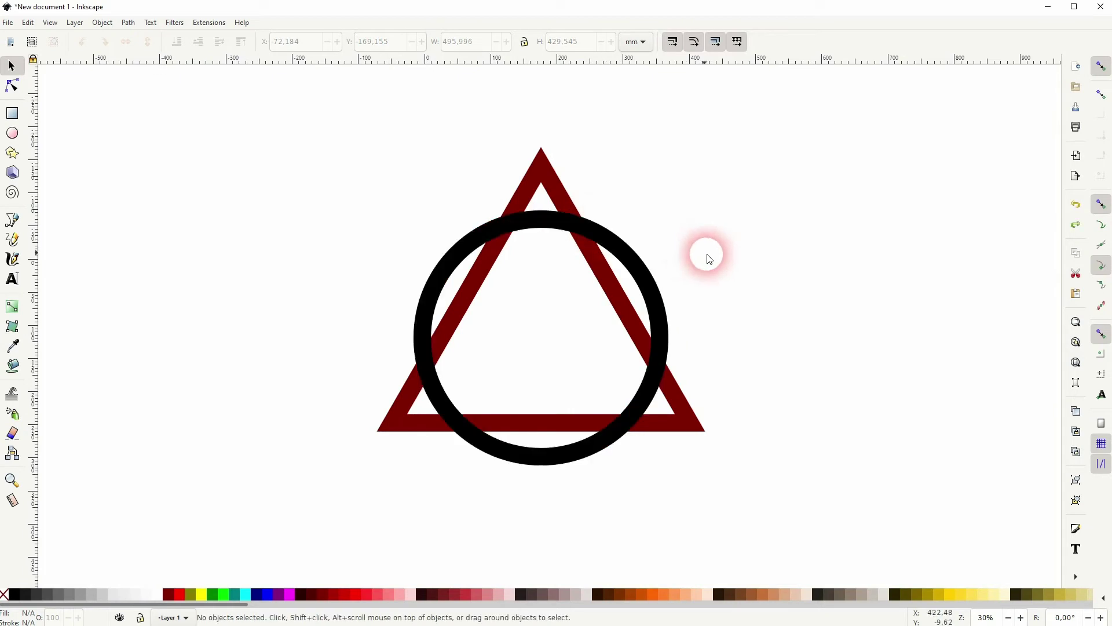
# Duplicate the circle and move the copies aside, then undo back to a single circle
pyautogui.click(658, 308)
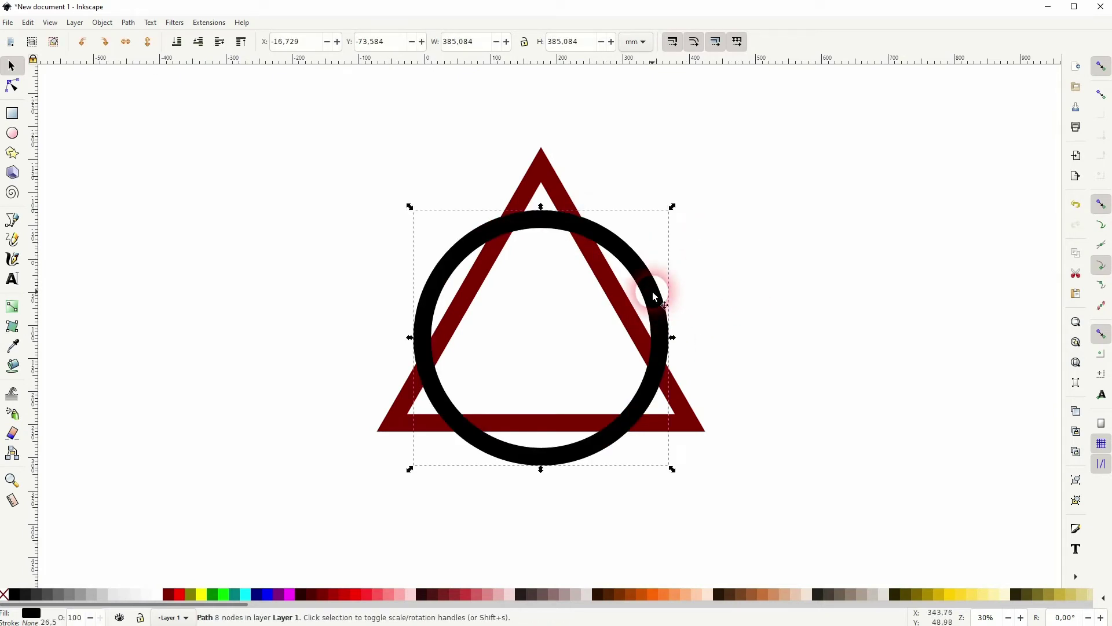
pyautogui.hotkey('ctrl', 'd')
pyautogui.moveTo(652, 291); pyautogui.dragTo(962, 295)
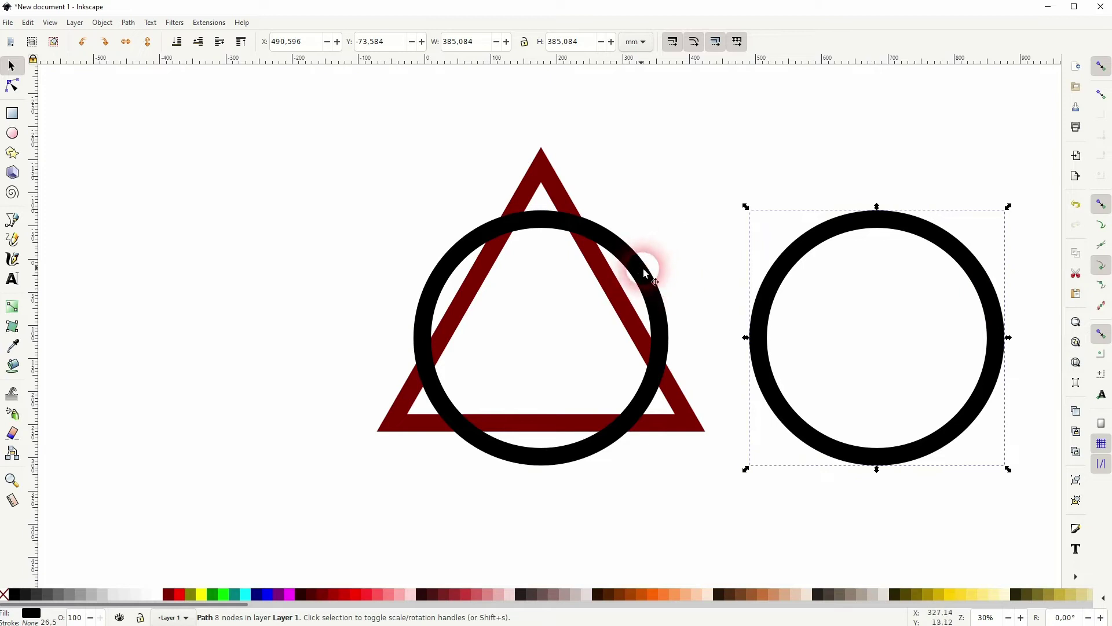
pyautogui.moveTo(646, 273); pyautogui.dragTo(330, 285)
pyautogui.hotkey('ctrl', 'z')
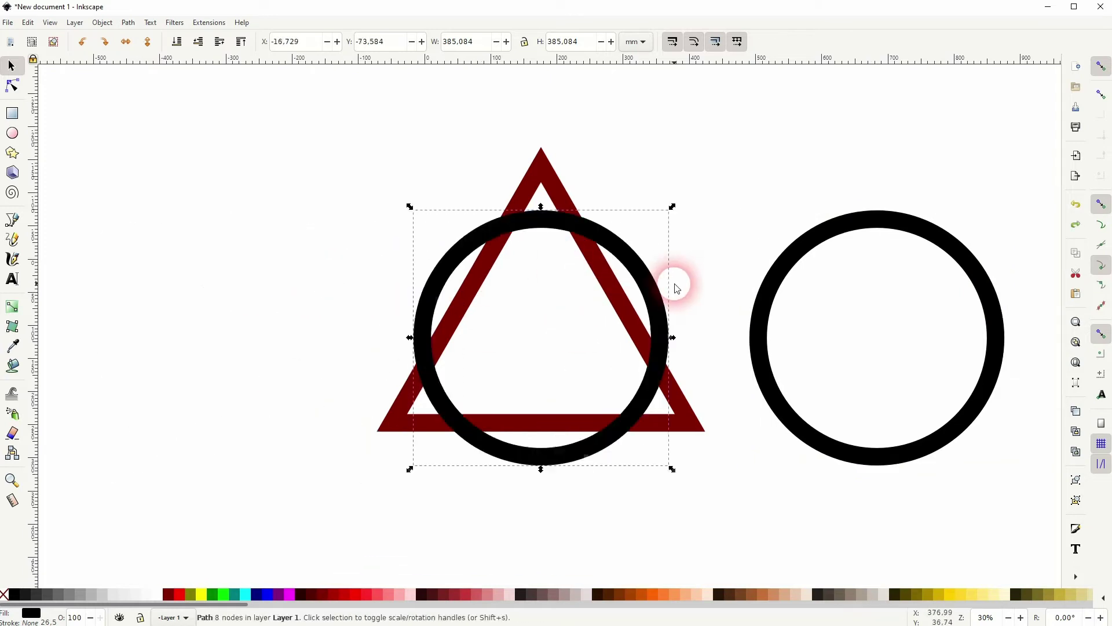
pyautogui.hotkey('ctrl', 'z')
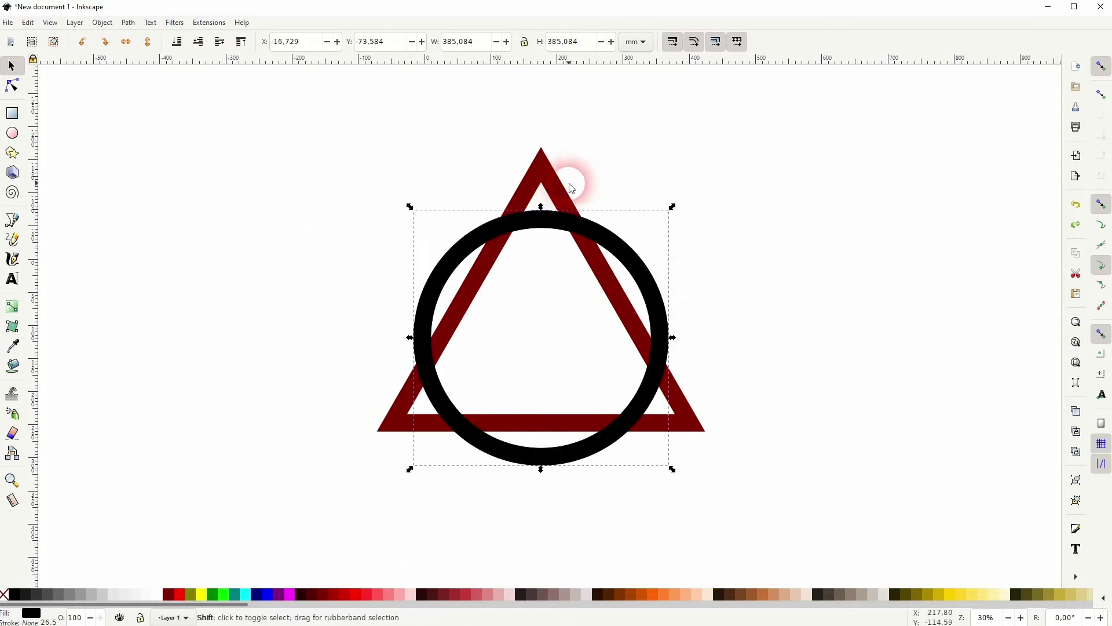
pyautogui.click(673, 290)
# Subtract the circle from the triangle again, inspect the cut gaps, then undo to restore the whole triangle
pyautogui.click(653, 292)
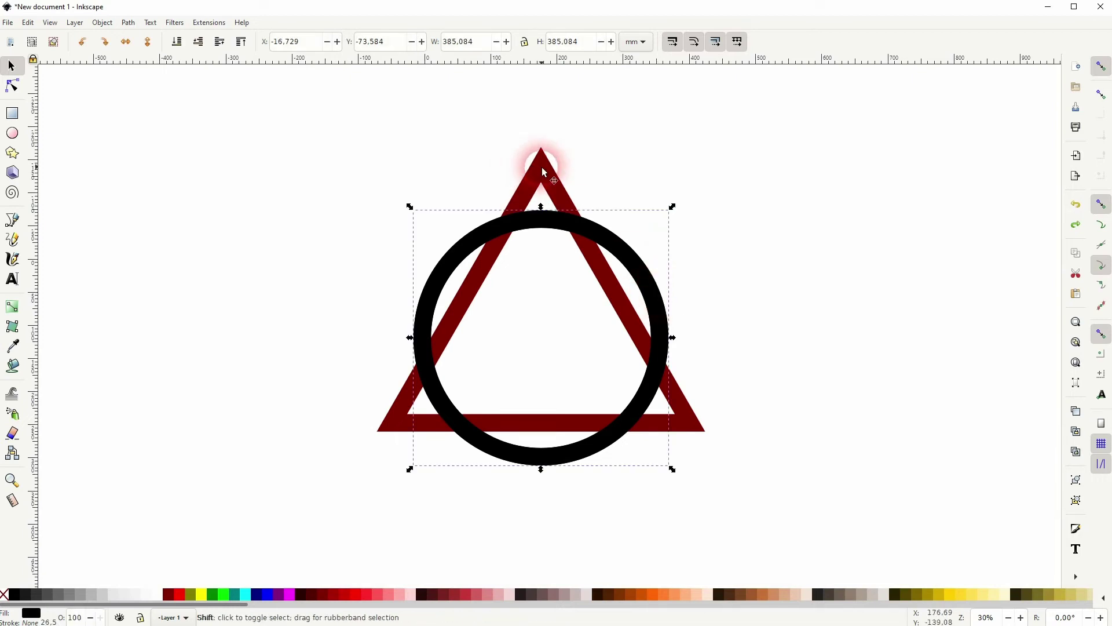
pyautogui.keyDown('shift'); pyautogui.click(545, 173); pyautogui.keyUp('shift')
pyautogui.click(128, 23)
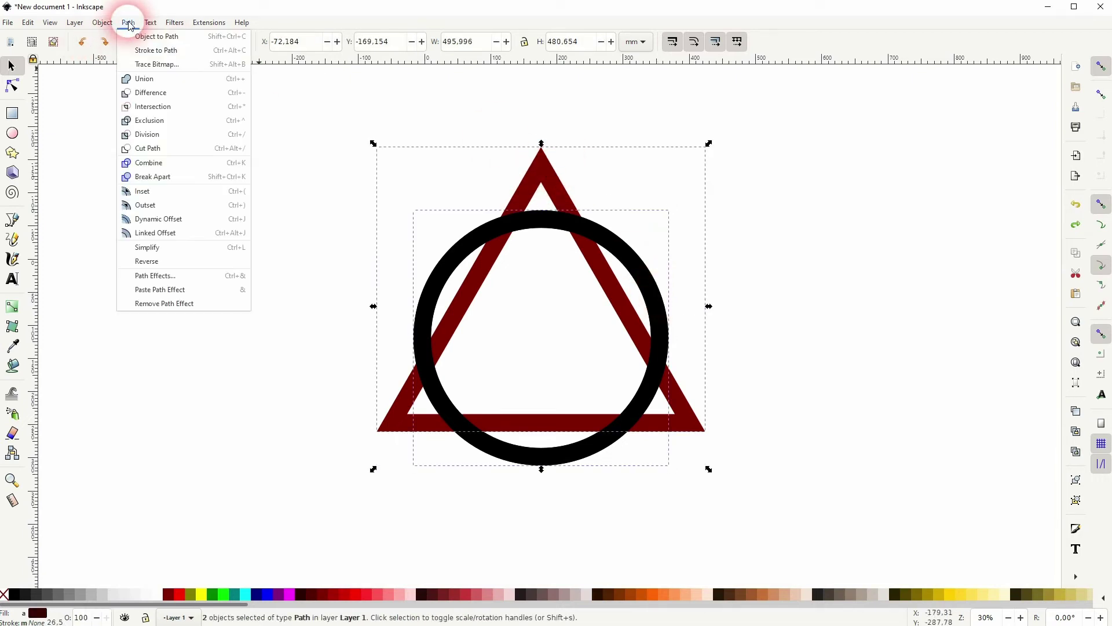
pyautogui.click(150, 92)
pyautogui.click(741, 296)
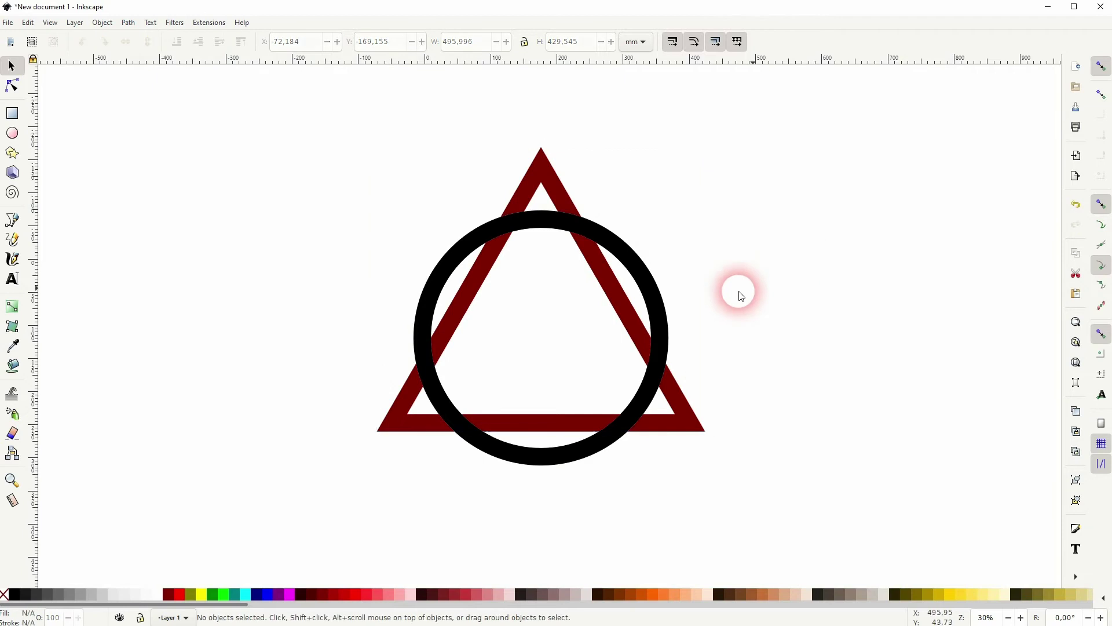
pyautogui.moveTo(658, 297); pyautogui.dragTo(981, 255)
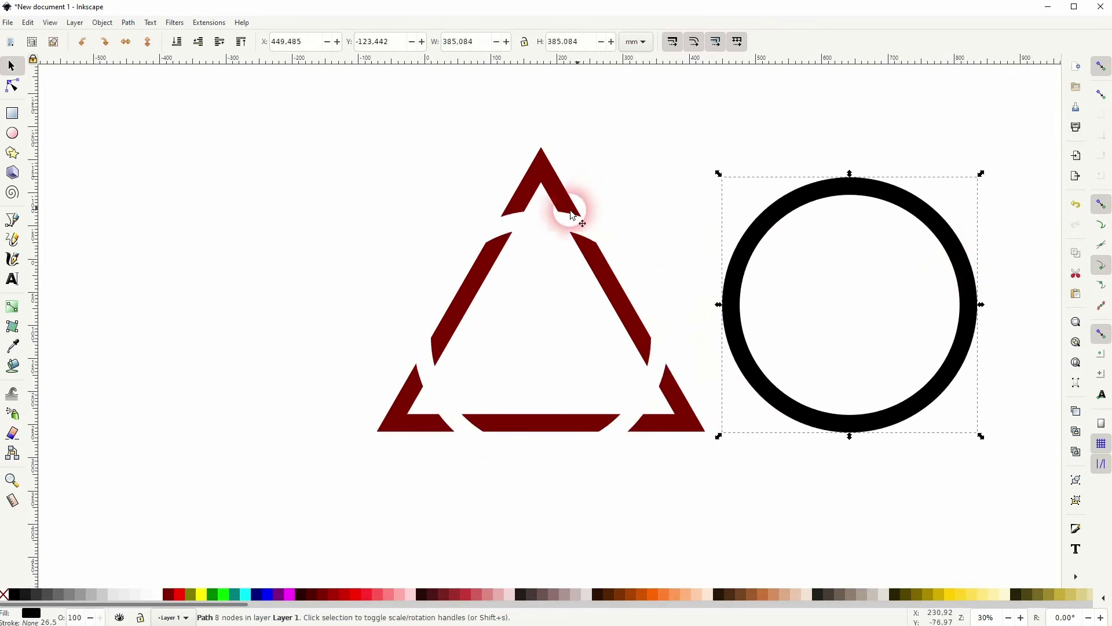
pyautogui.hotkey('ctrl', 'z')
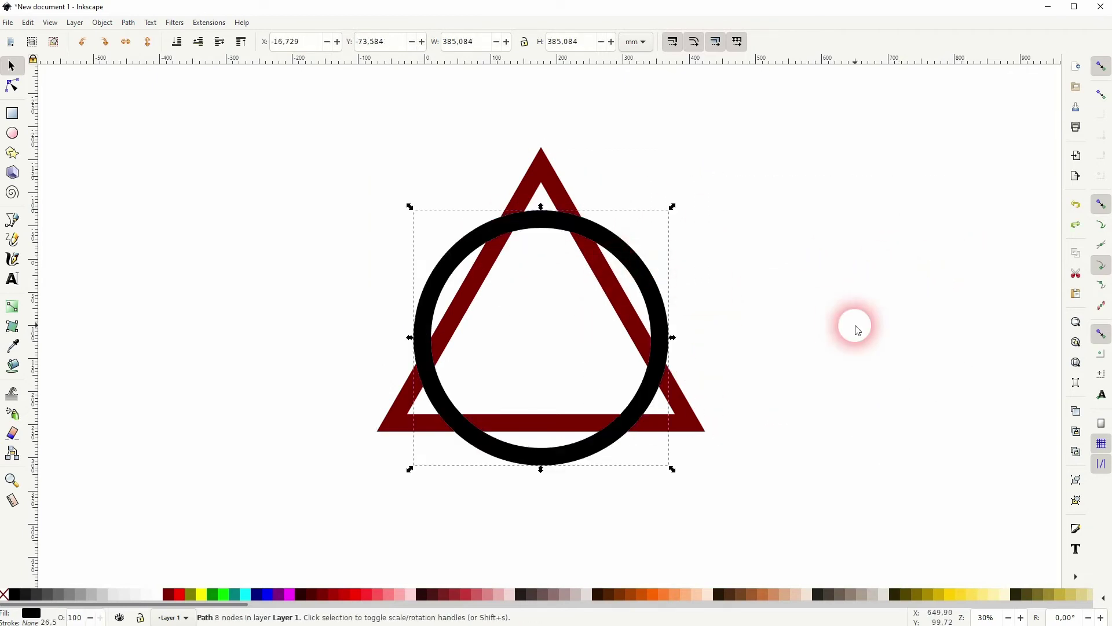
# Turn on snapping to paths and switch to the Bezier pen tool
pyautogui.click(854, 325)
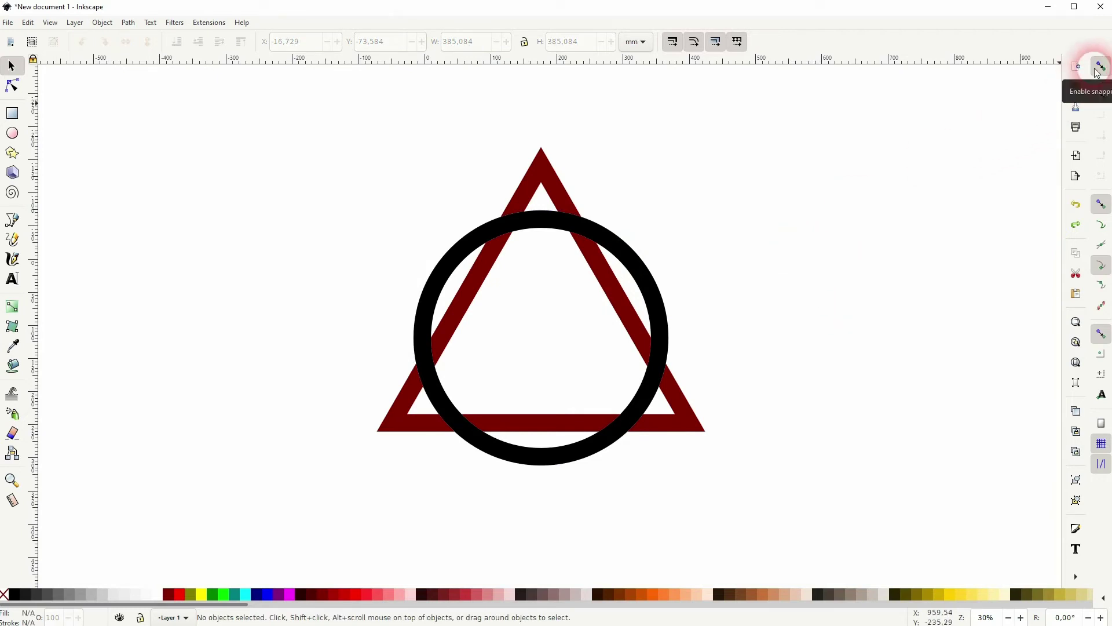
pyautogui.click(1101, 224)
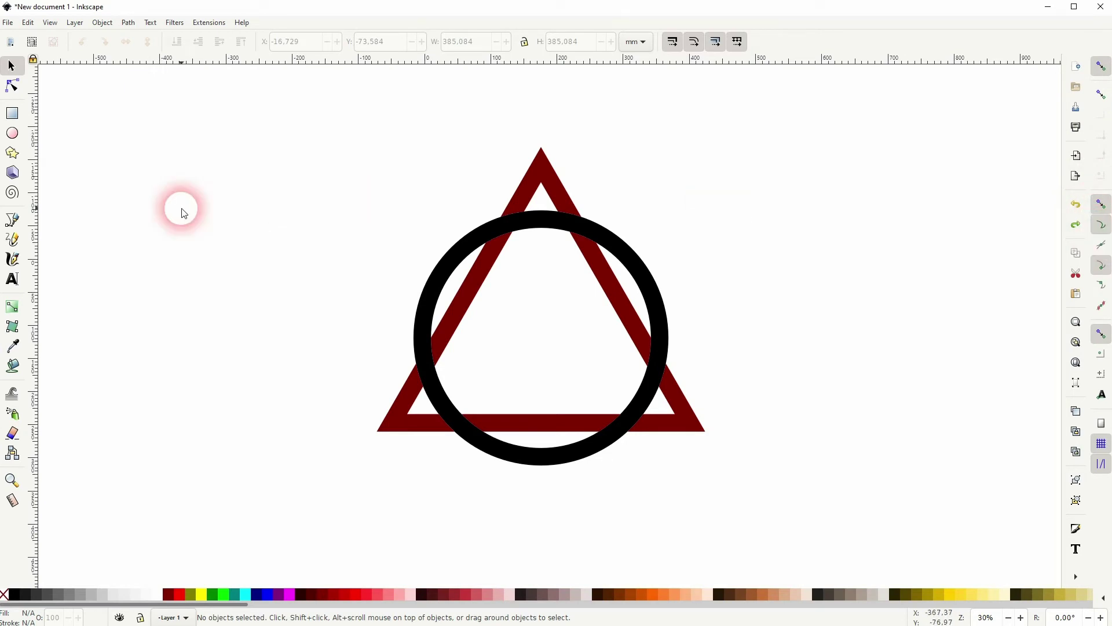
pyautogui.click(12, 220)
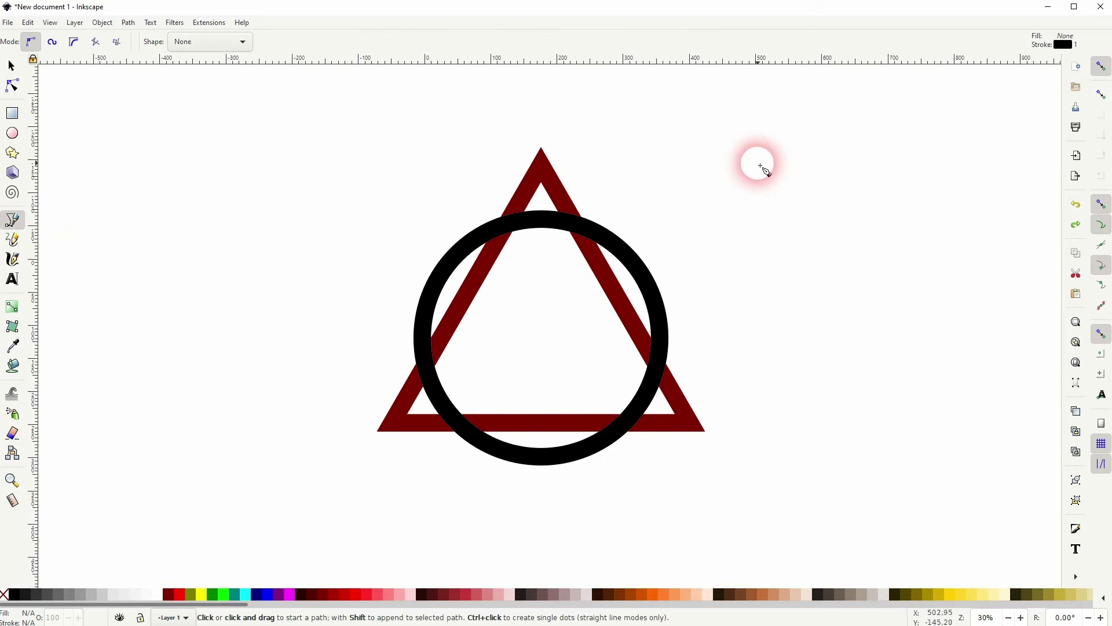
# Trace a closed patch over the upper-right crossing and give it maroon fill with no stroke
pyautogui.keyDown('ctrl'); pyautogui.scroll(5, 573, 238); pyautogui.keyUp('ctrl')
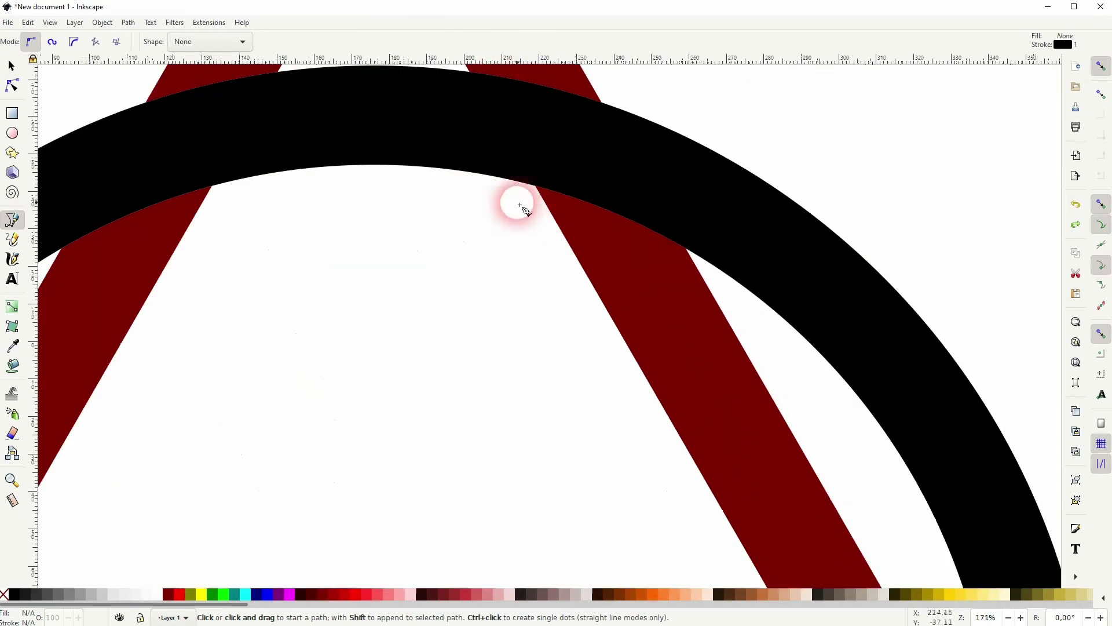
pyautogui.press('space')
pyautogui.click(476, 146)
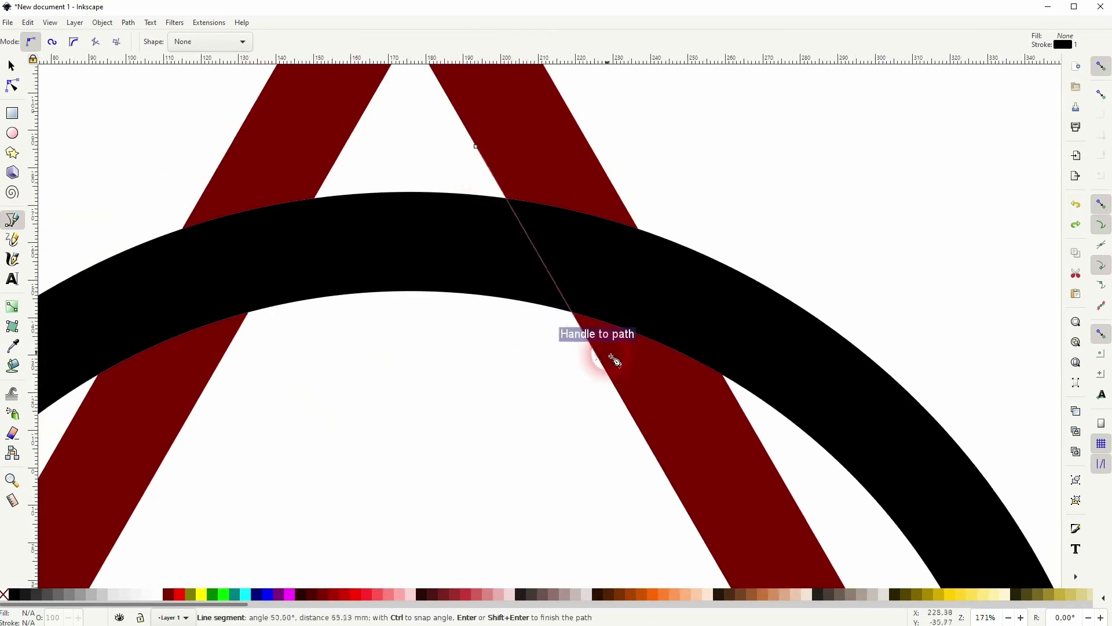
pyautogui.click(766, 449)
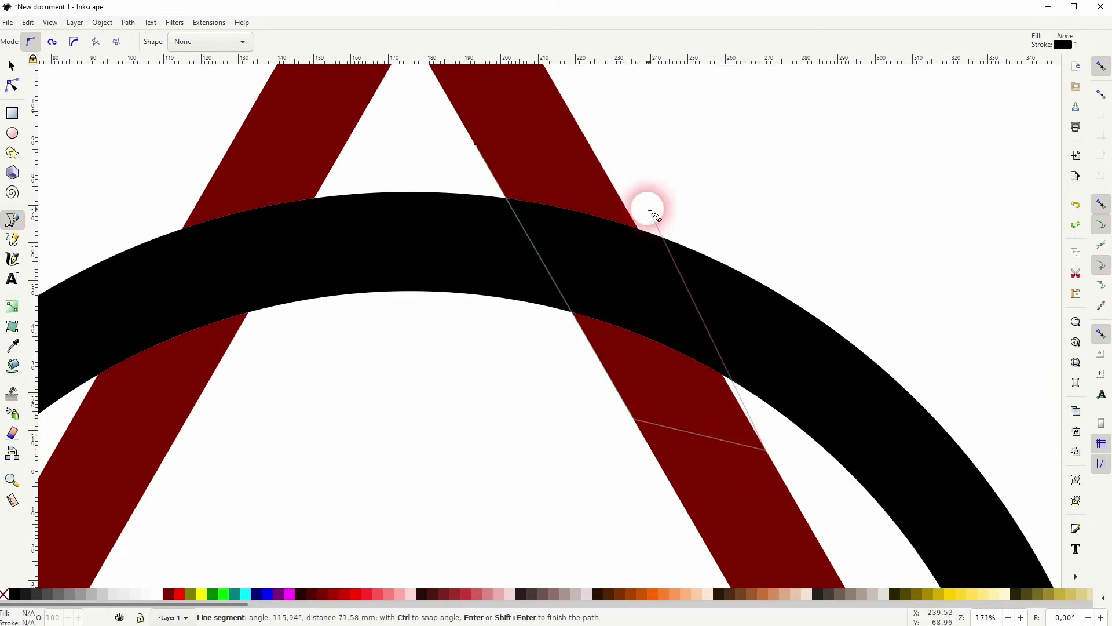
pyautogui.click(597, 156)
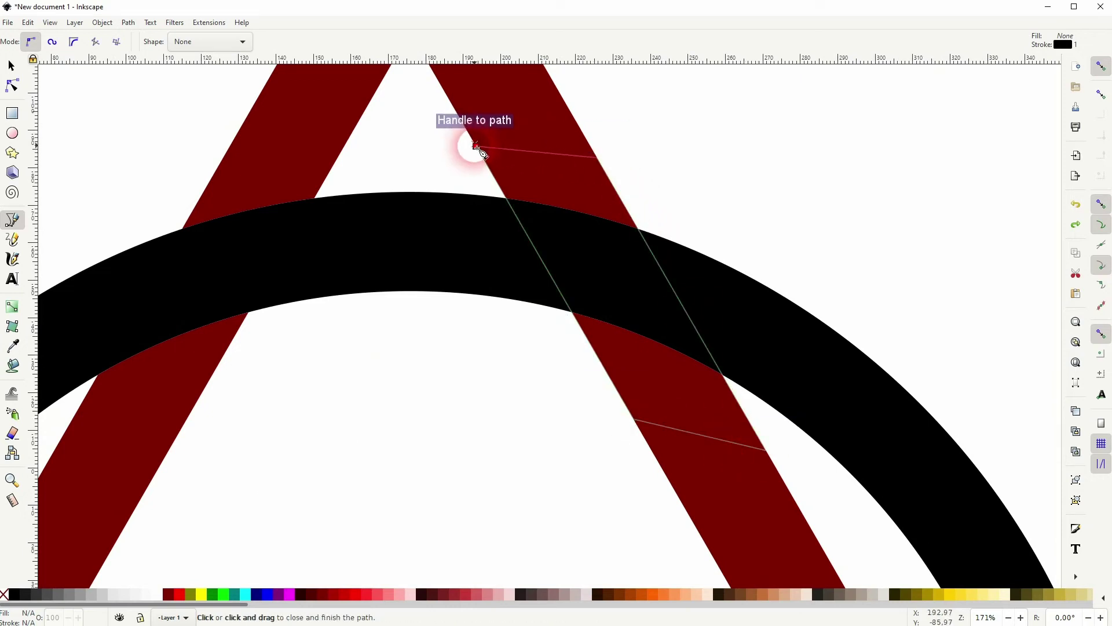
pyautogui.click(476, 147)
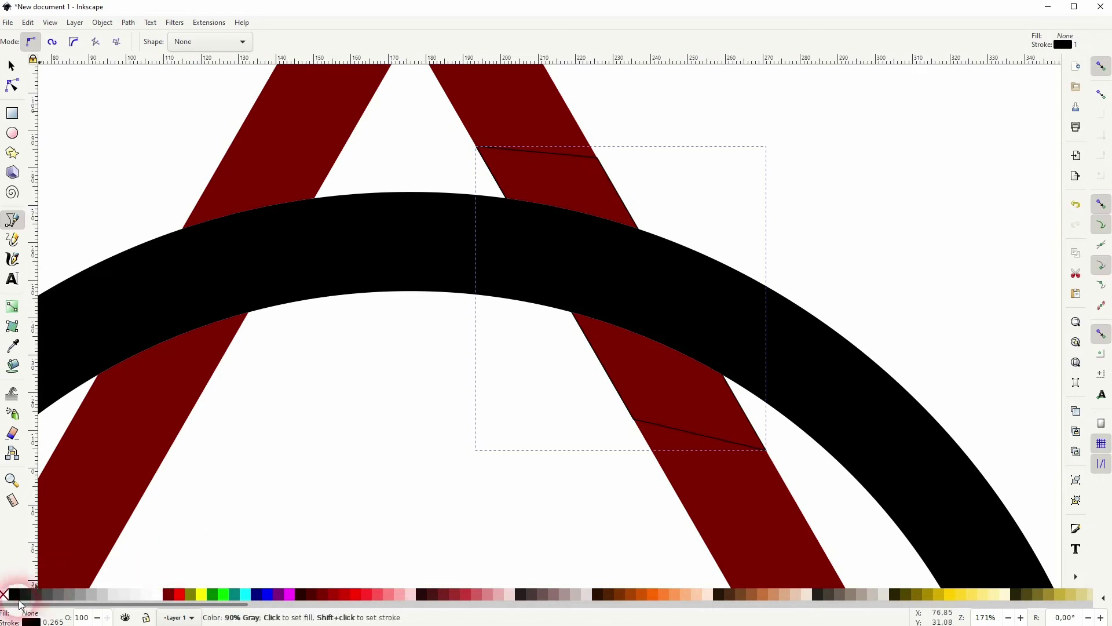
pyautogui.keyDown('shift'); pyautogui.click(5, 594); pyautogui.keyUp('shift')
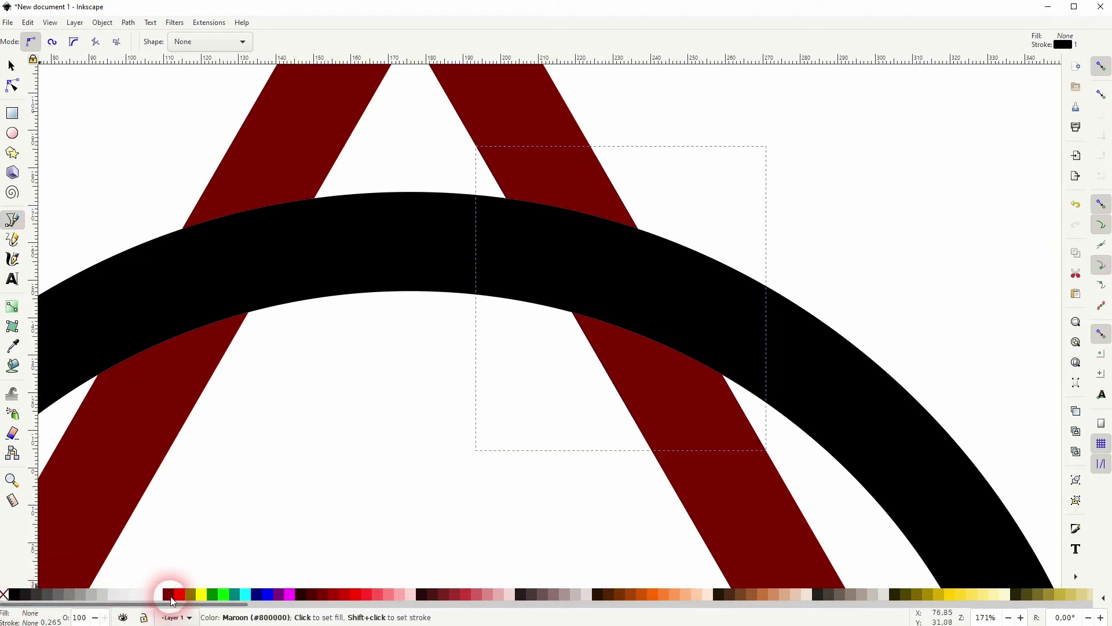
pyautogui.click(169, 594)
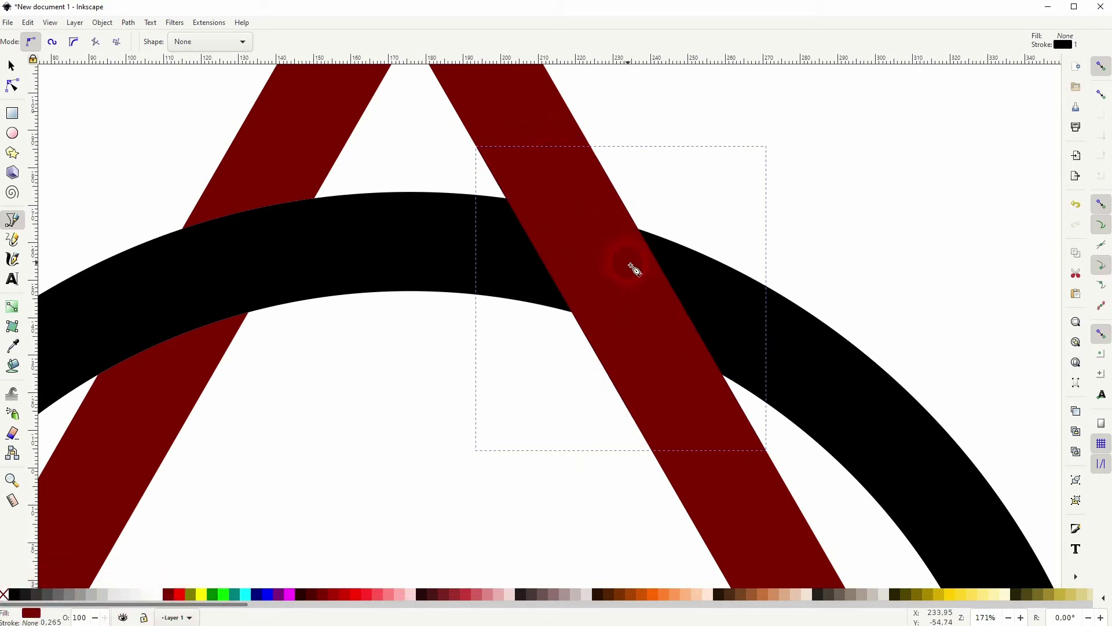
pyautogui.scroll(-5, 527, 477)
pyautogui.scroll(2, 733, 151)
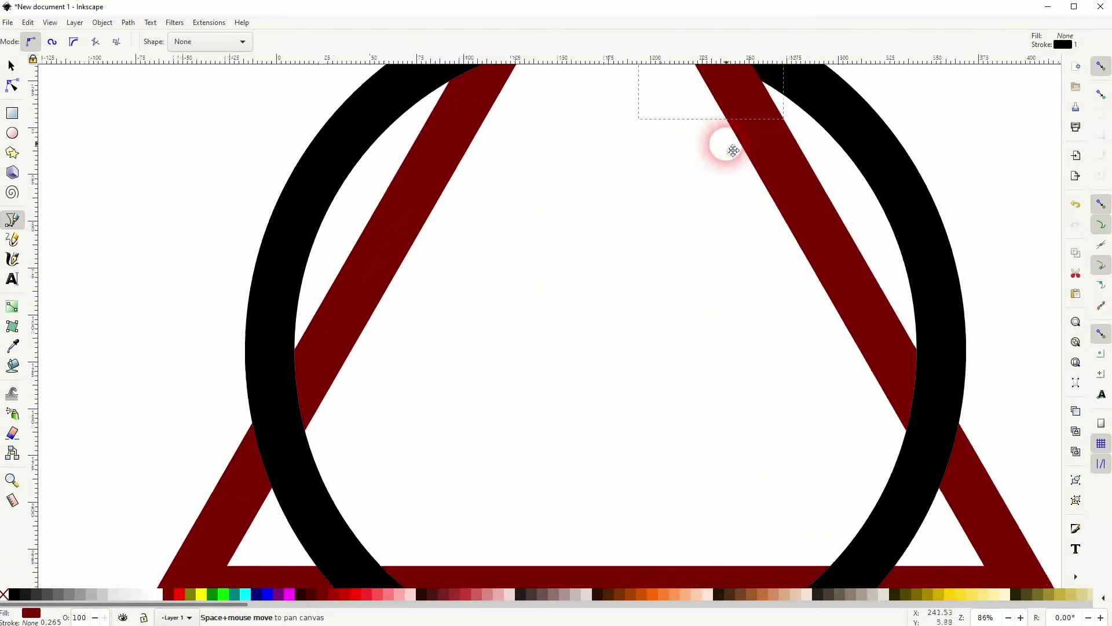
# Draw a closed patch over the bottom-side crossing and fill it maroon
pyautogui.moveTo(733, 150); pyautogui.dragTo(542, 85)
pyautogui.click(786, 507)
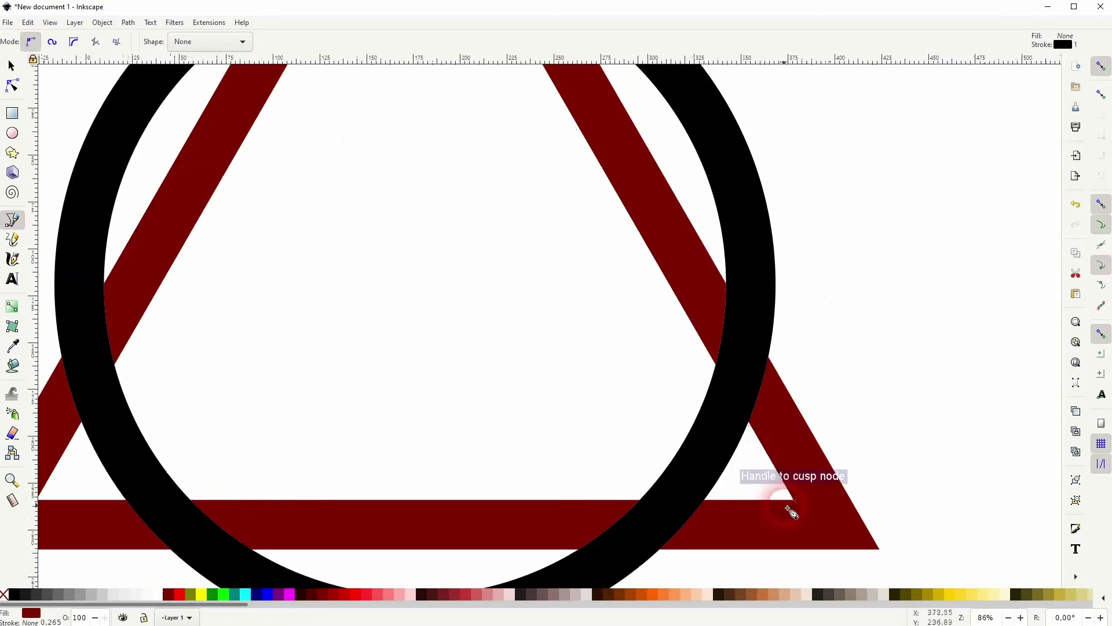
pyautogui.click(549, 499)
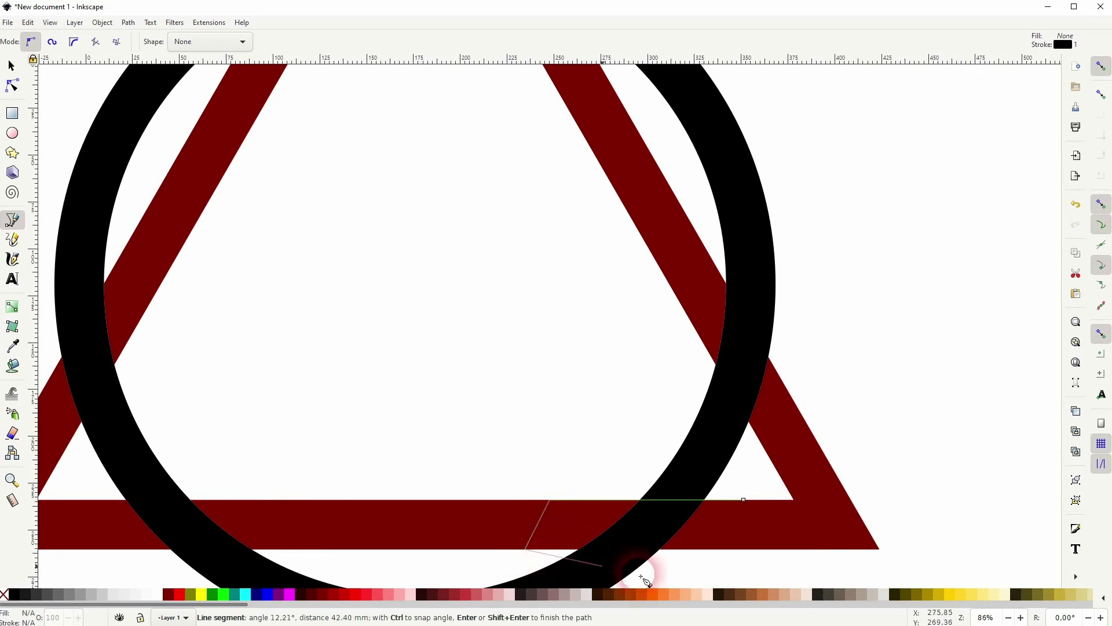
pyautogui.click(526, 548)
pyautogui.click(756, 549)
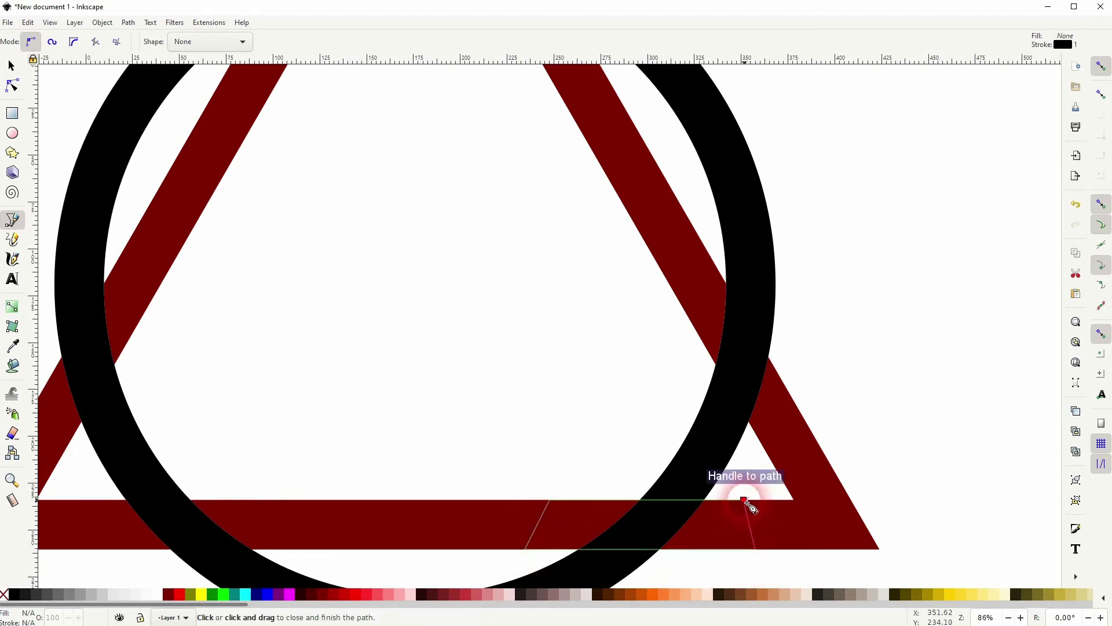
pyautogui.click(745, 500)
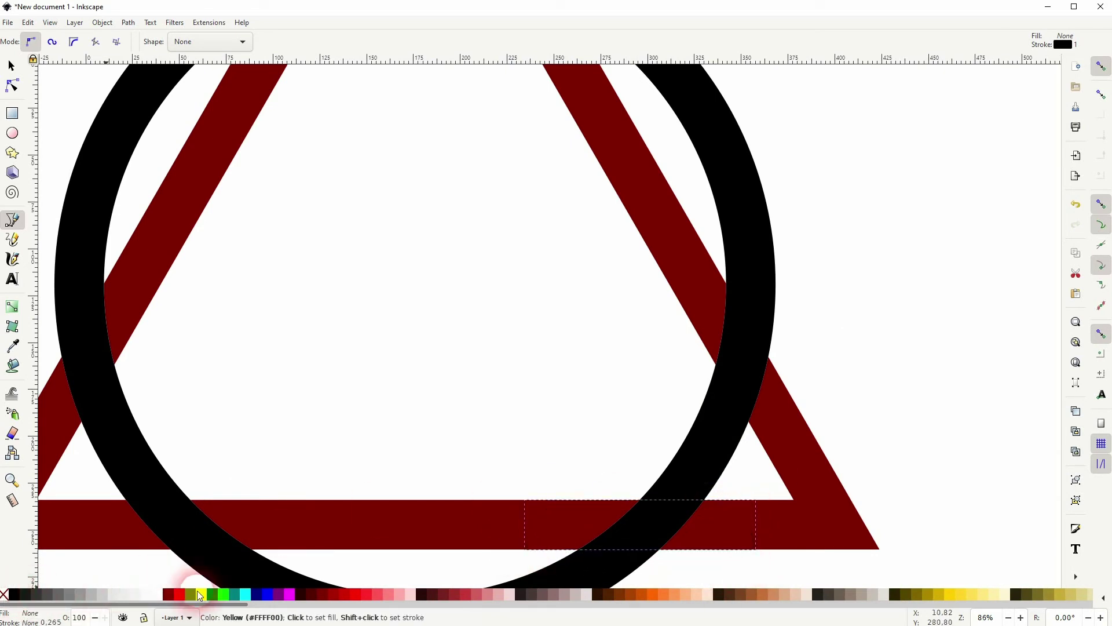
pyautogui.click(168, 595)
# Draw a closed patch over the left-side crossing with no stroke and maroon fill
pyautogui.press('space')
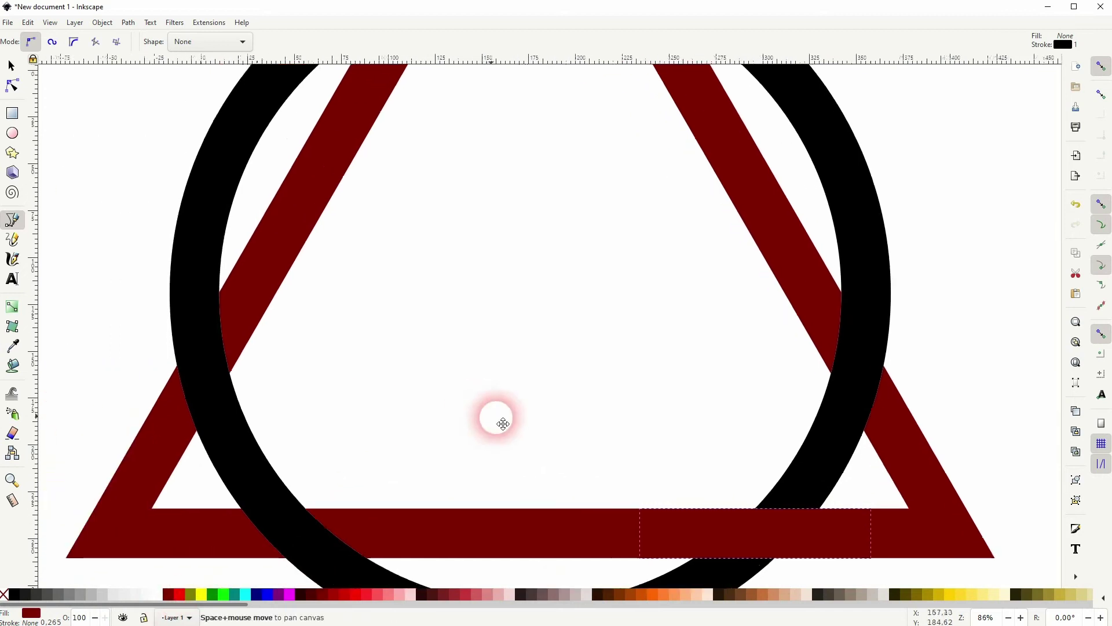
pyautogui.click(188, 459)
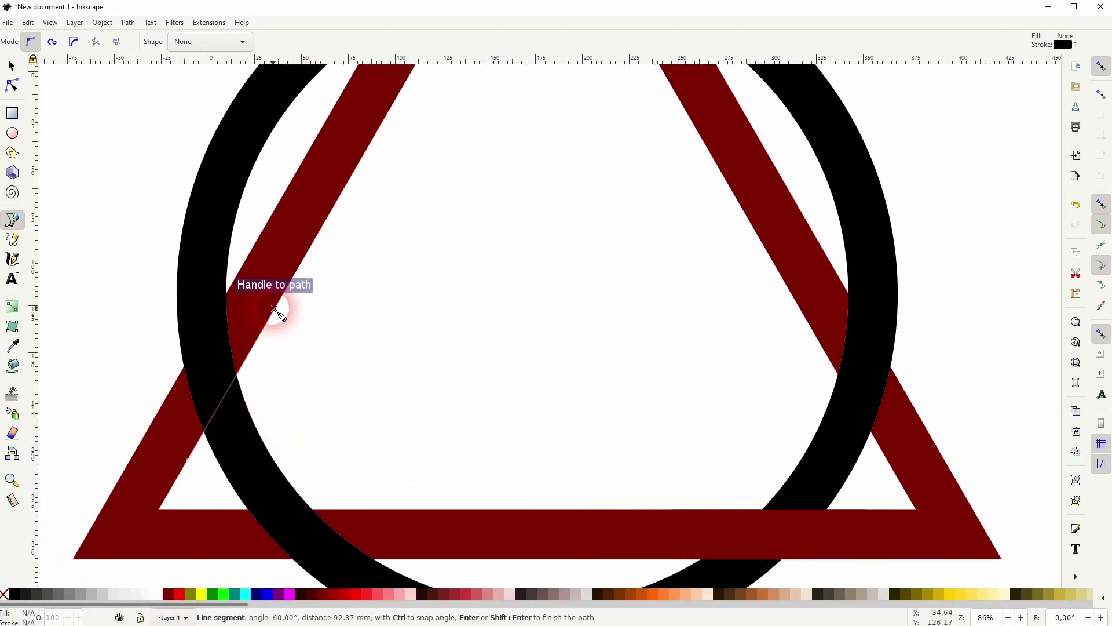
pyautogui.click(274, 307)
pyautogui.click(248, 258)
pyautogui.click(165, 398)
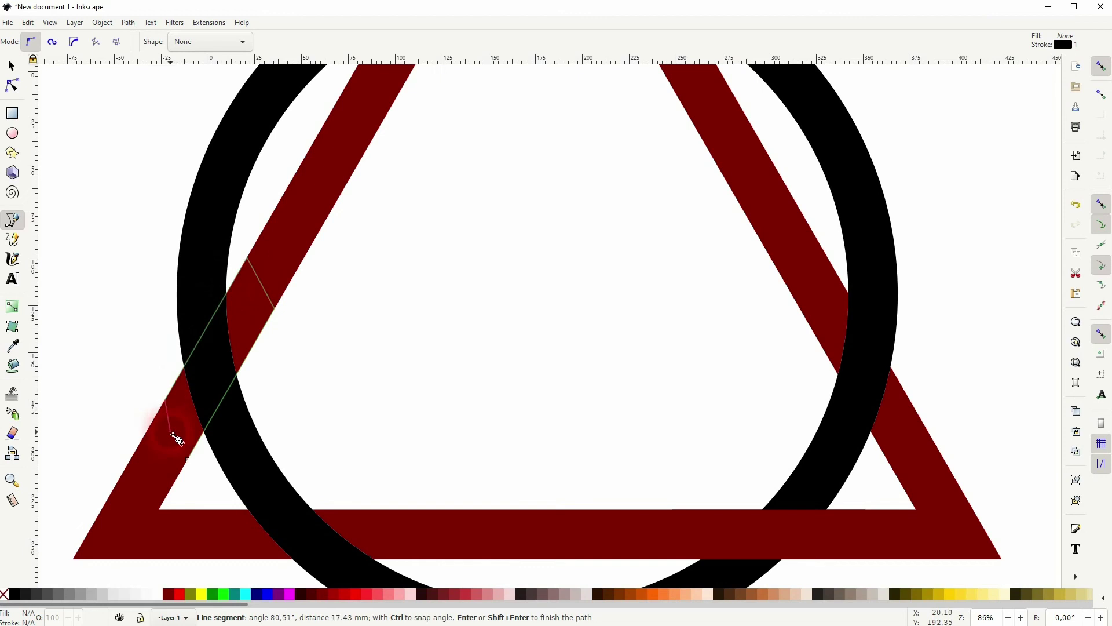
pyautogui.click(187, 465)
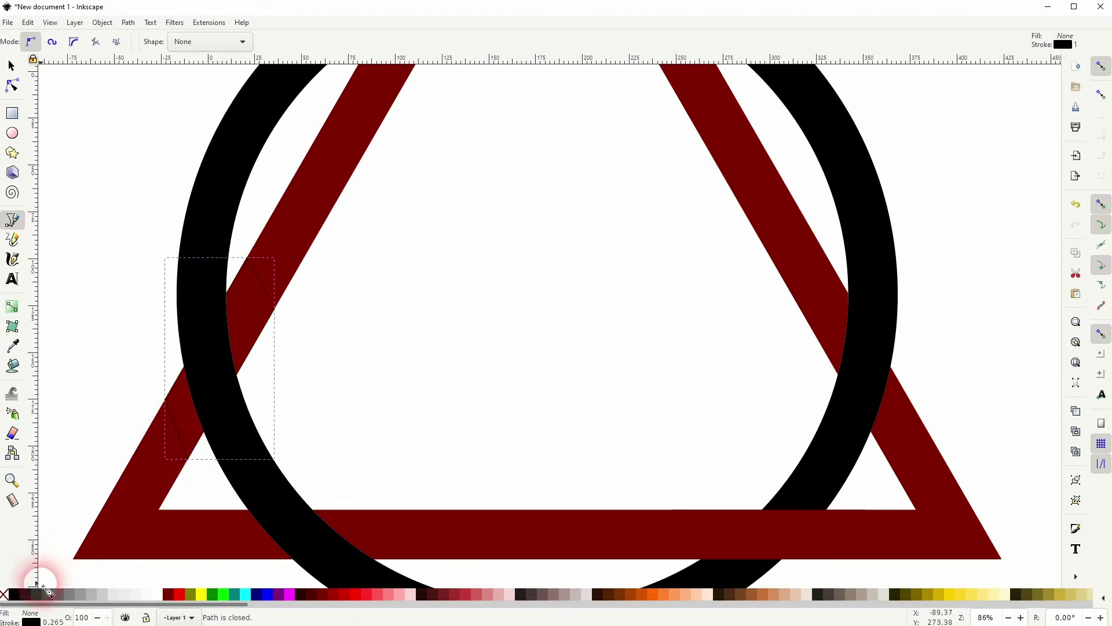
pyautogui.keyDown('shift'); pyautogui.click(4, 596); pyautogui.keyUp('shift')
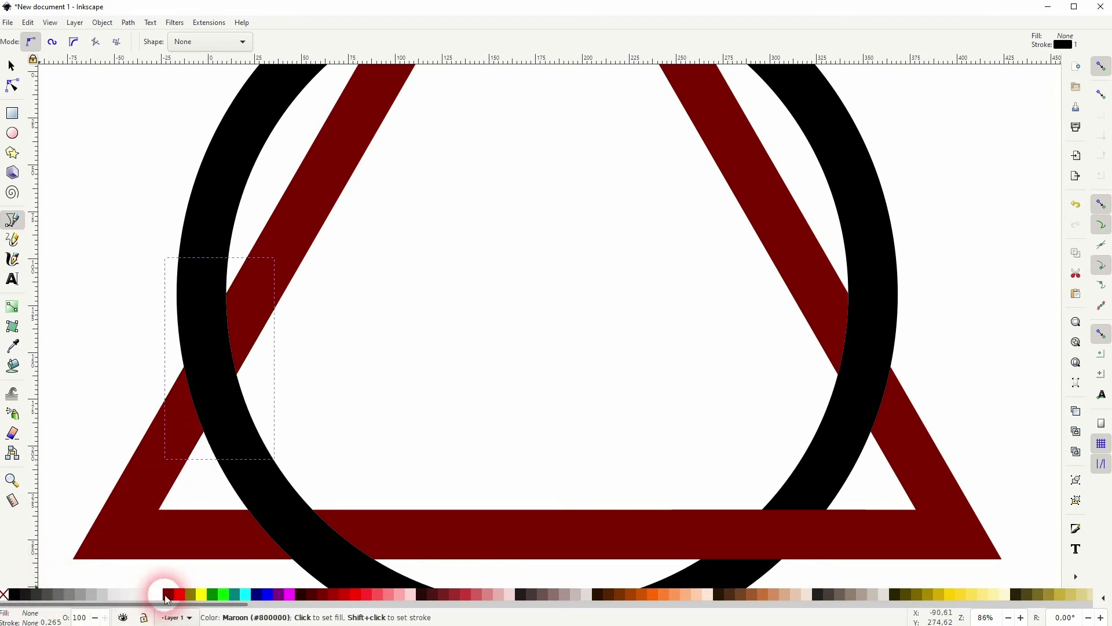
pyautogui.click(166, 594)
pyautogui.click(11, 65)
pyautogui.scroll(-1, 541, 249)
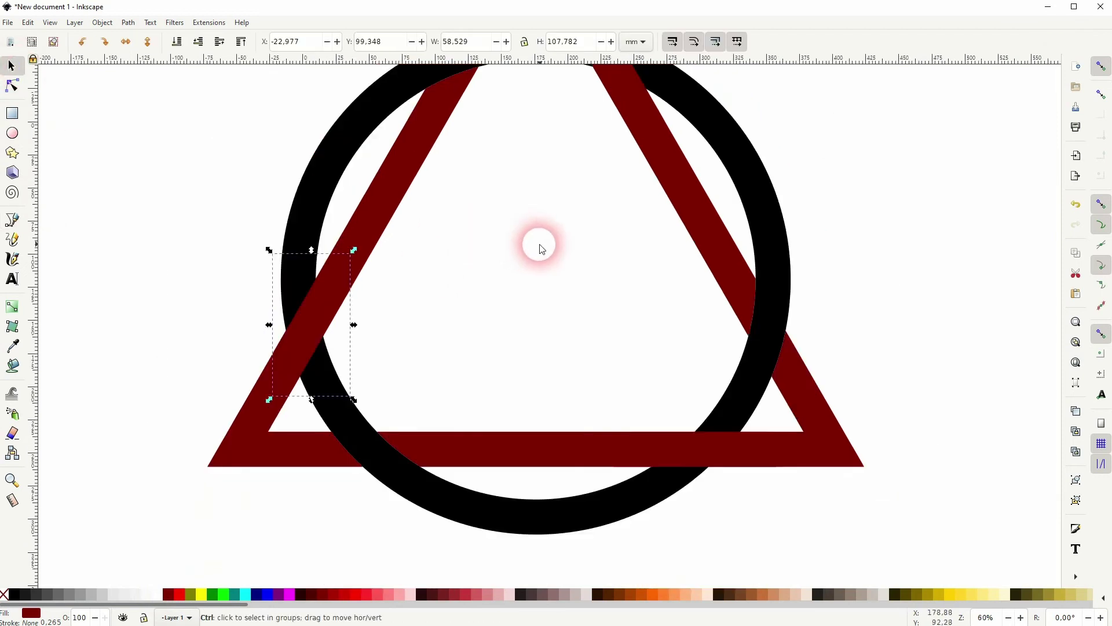
pyautogui.scroll(-2, 637, 293)
# Group the ring, triangle and three patches, and shrink the group to about 398 × 386 mm
pyautogui.click(690, 347)
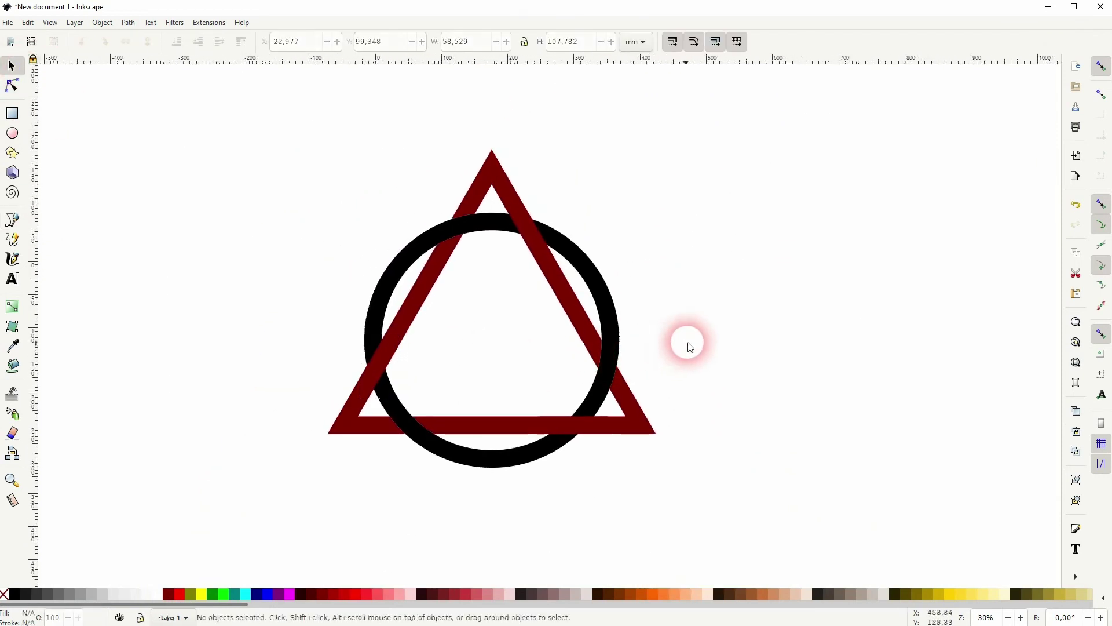
pyautogui.moveTo(265, 481); pyautogui.dragTo(772, 94)
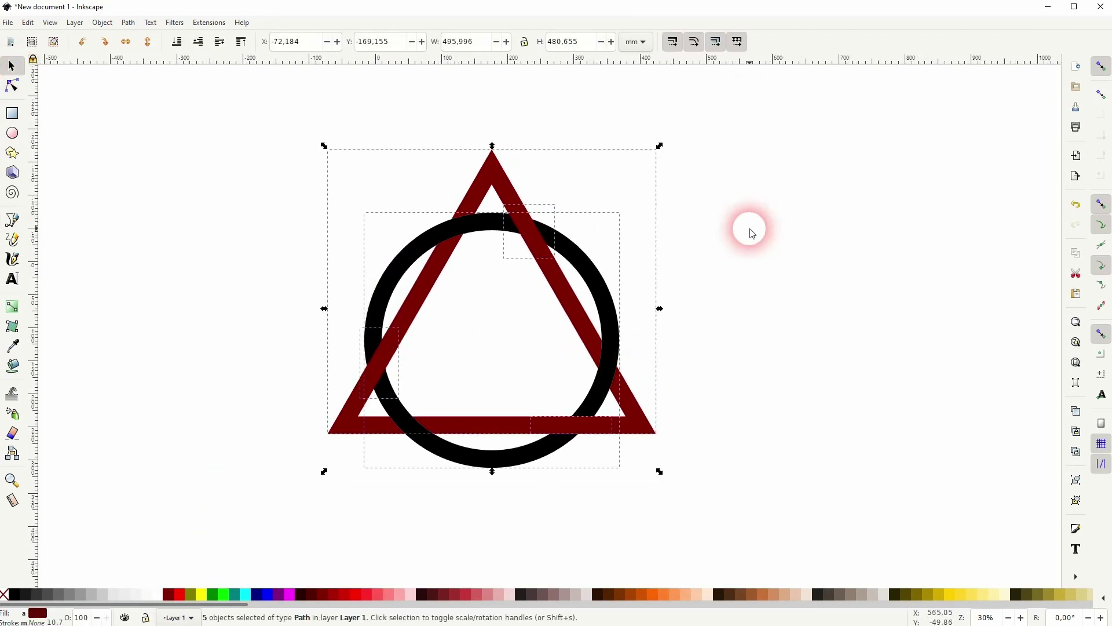
pyautogui.hotkey('ctrl', 'g')
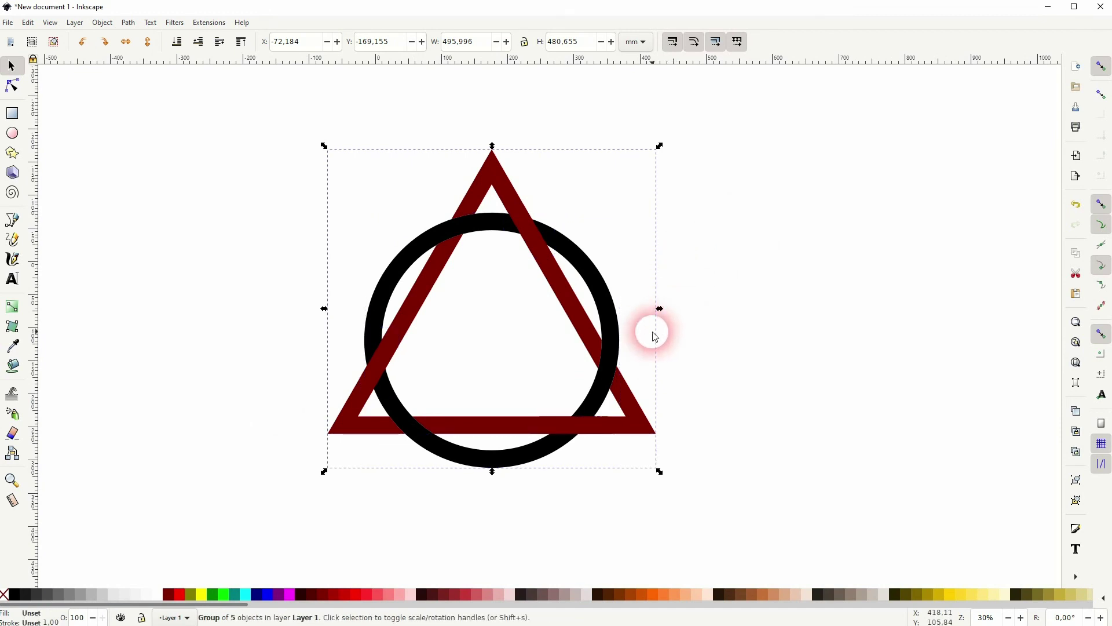
pyautogui.moveTo(663, 309); pyautogui.dragTo(595, 316)
pyautogui.click(772, 324)
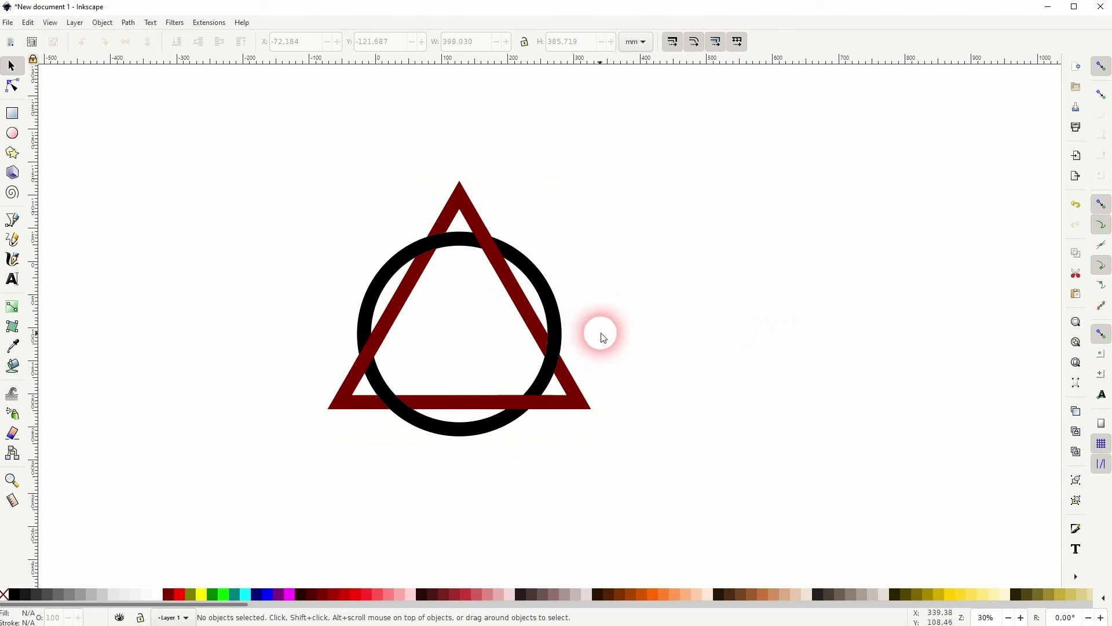